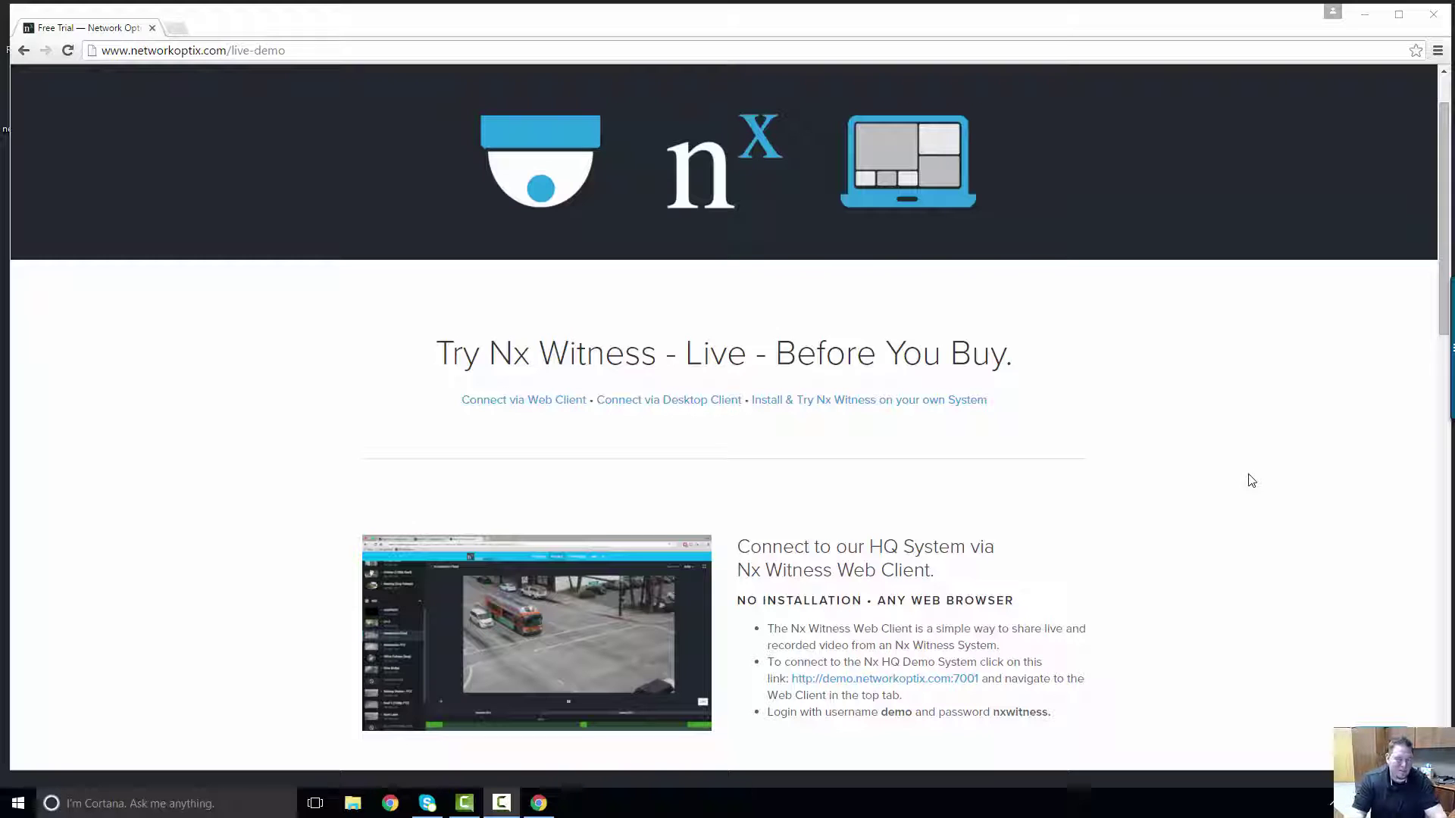
Step: Open the Windows download page from the desktop client section of the live demo page and review the available downloads
scroll(1035, 430, down, 7)
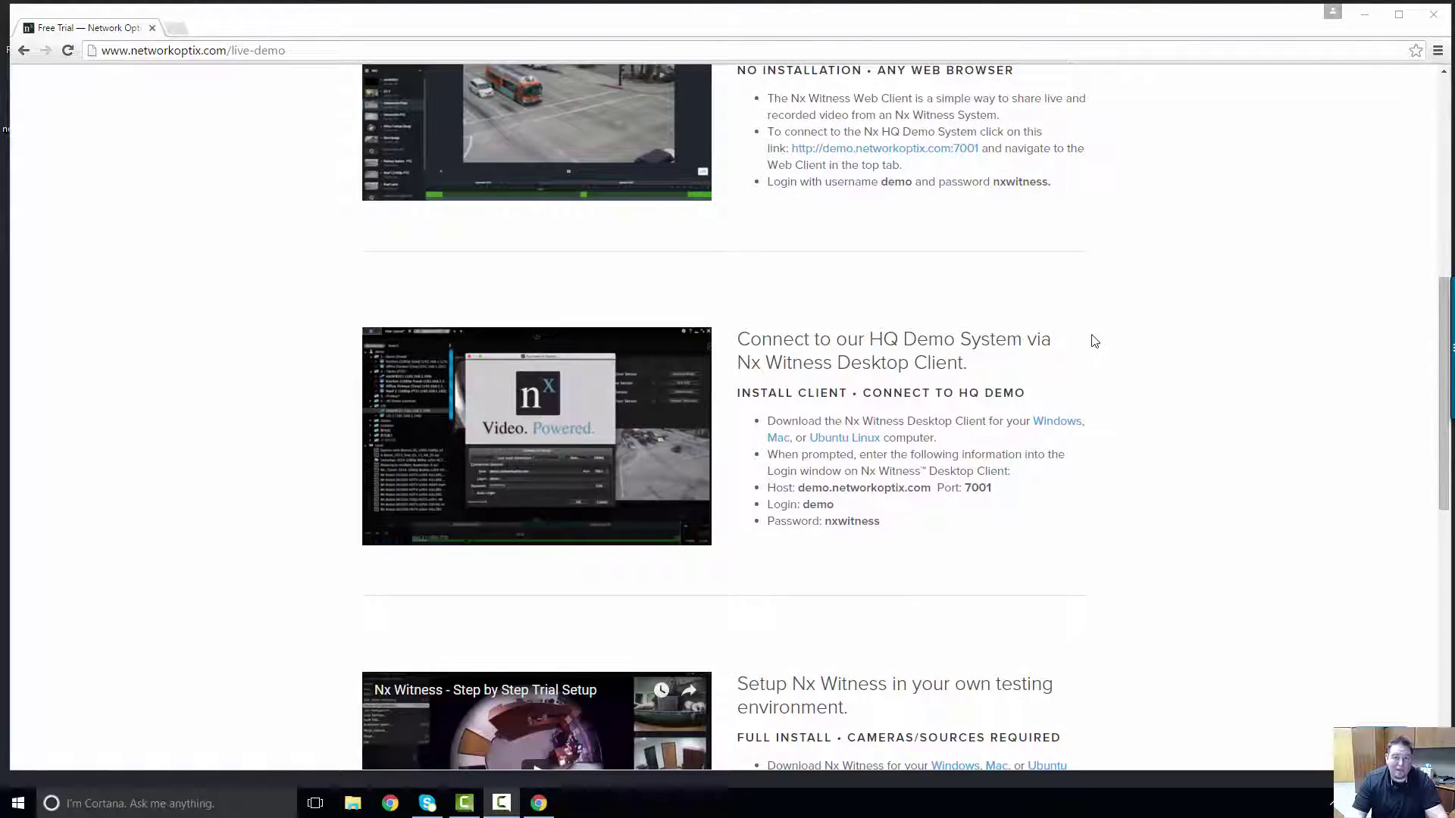
click(1067, 429)
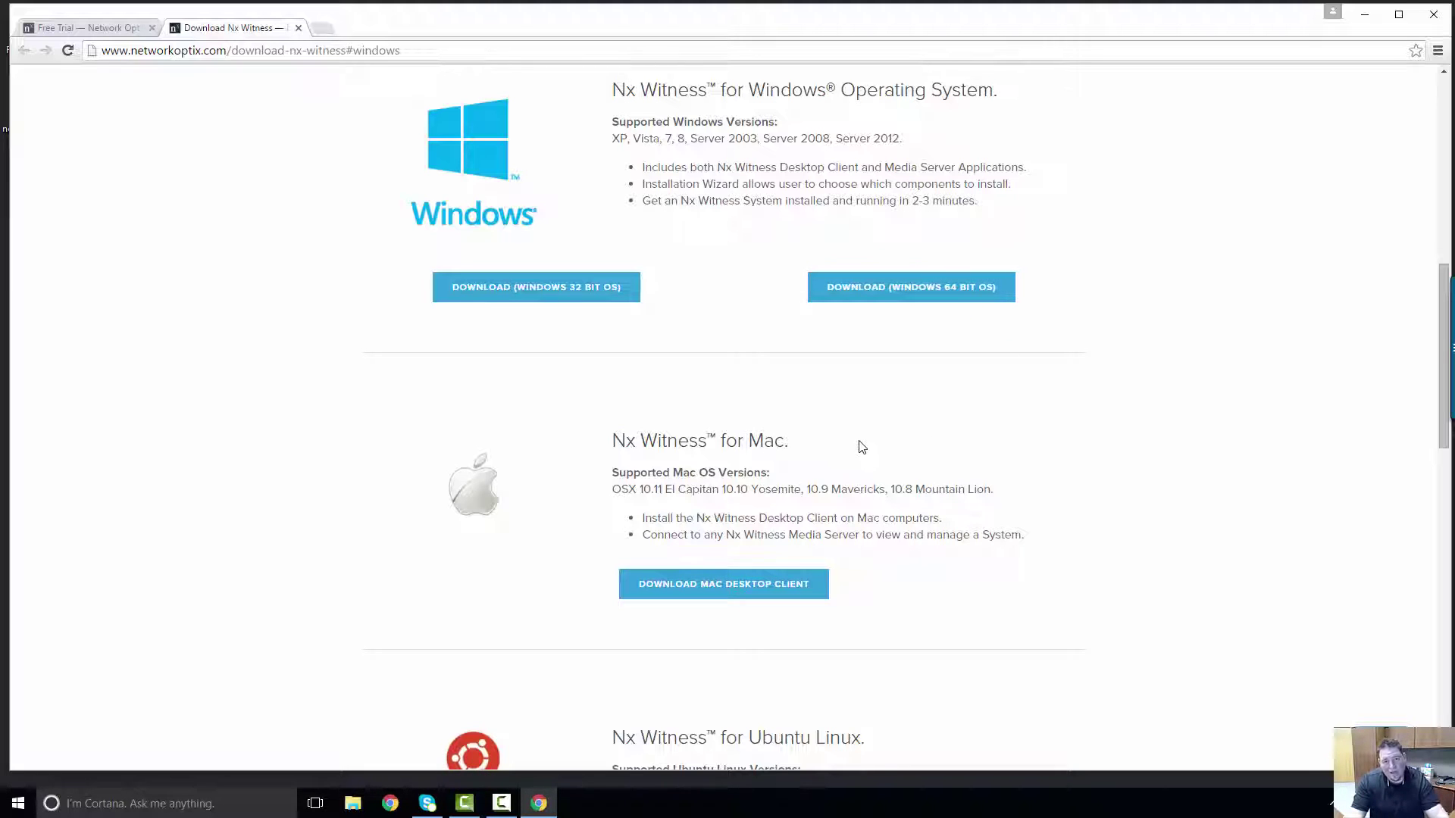
scroll(864, 445, down, 4)
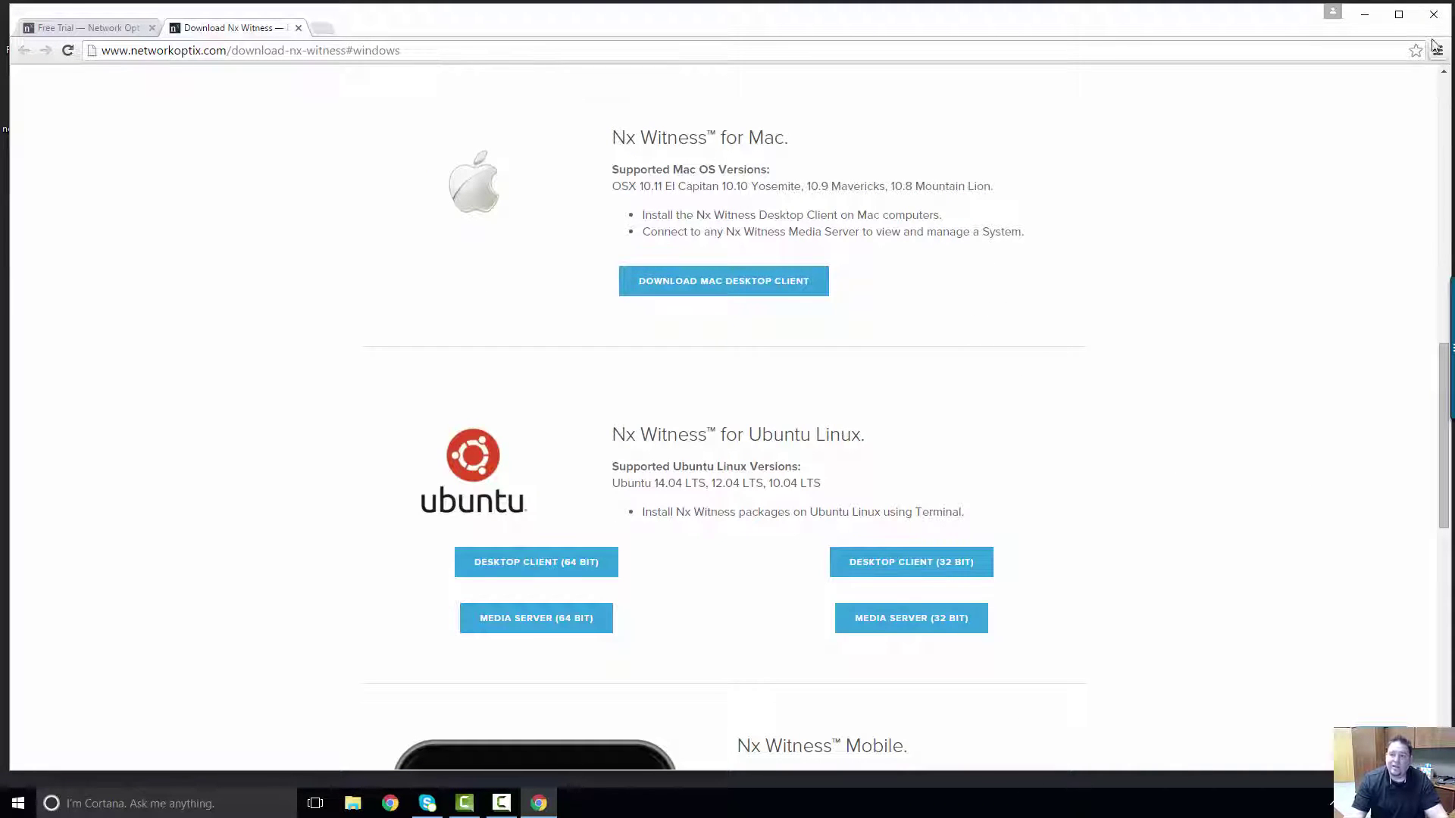
Step: Minimize the browser and launch the Network Optix installer from the desktop
click(1374, 22)
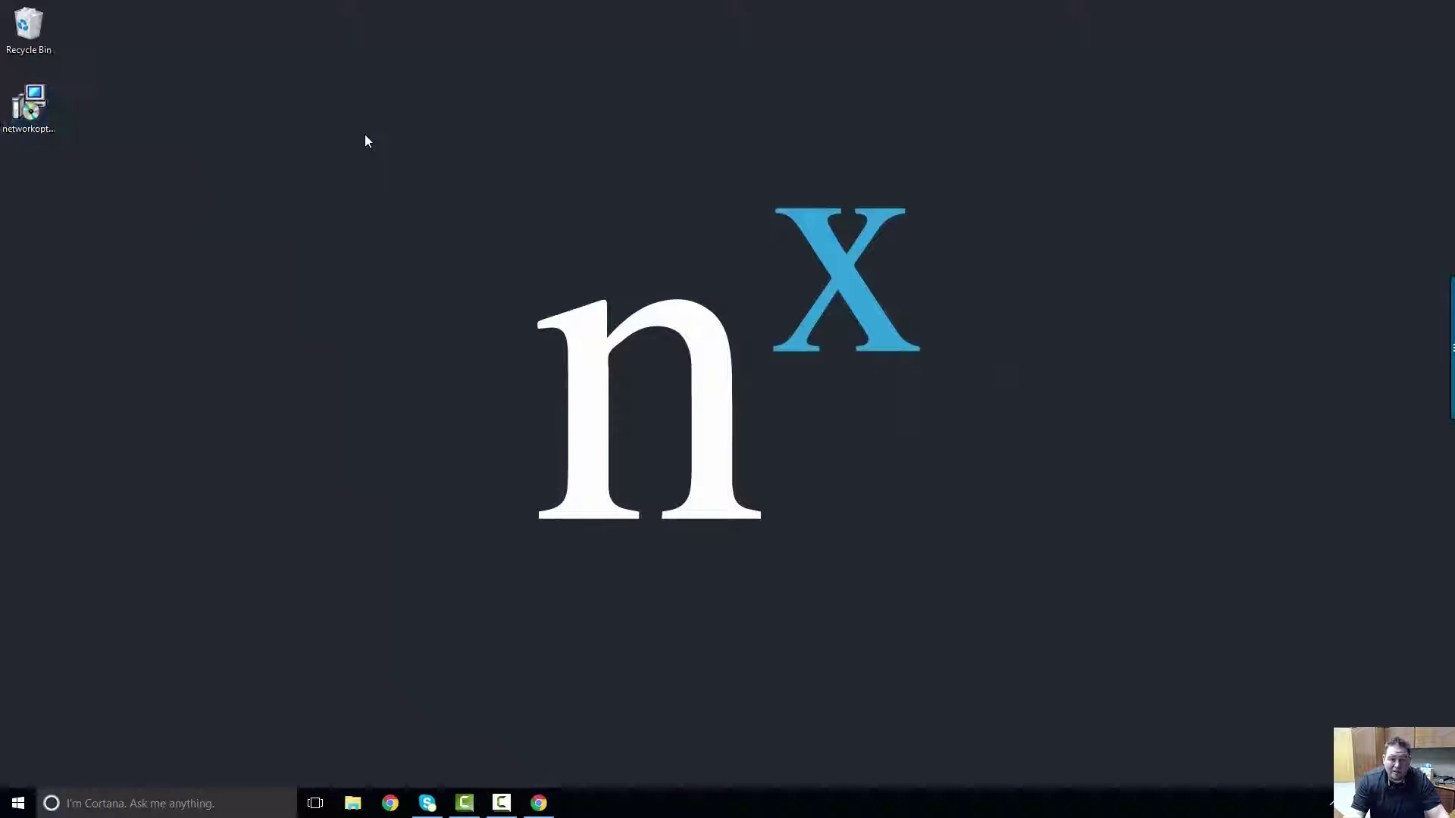
key(n)
key(Return)
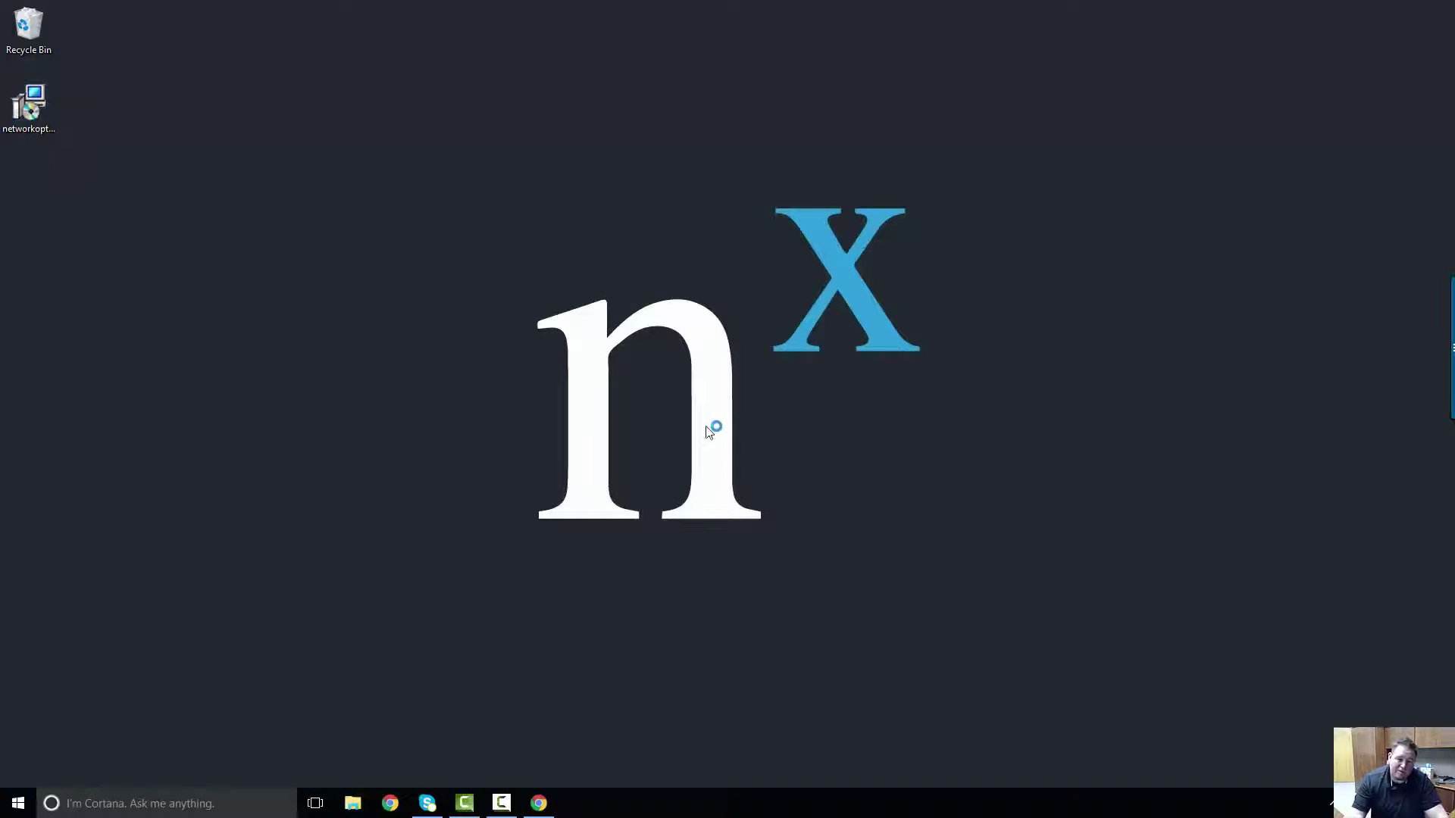
Step: Accept the license agreement and start the installation with the Launch Client Installer component
click(808, 523)
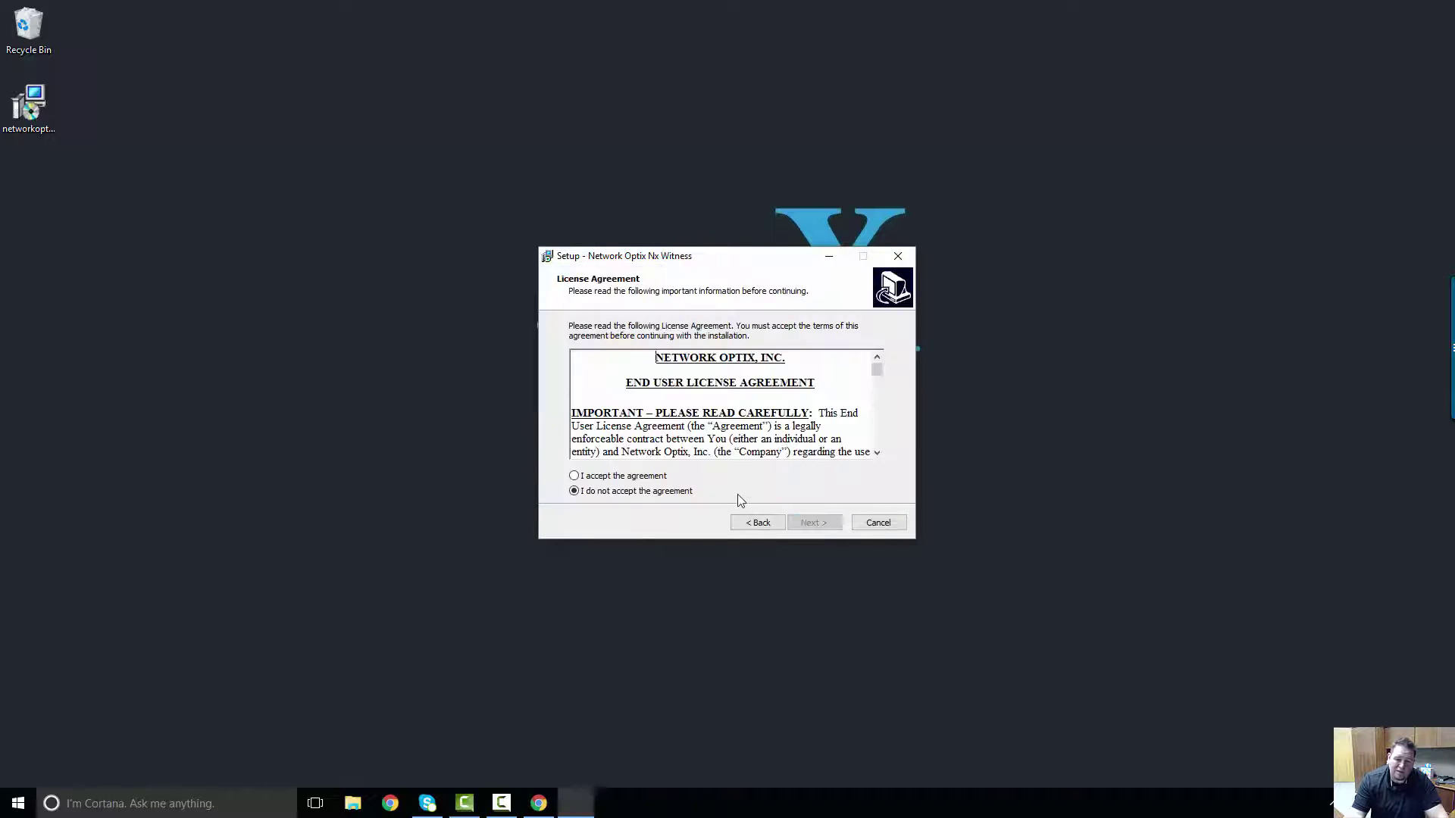
click(620, 476)
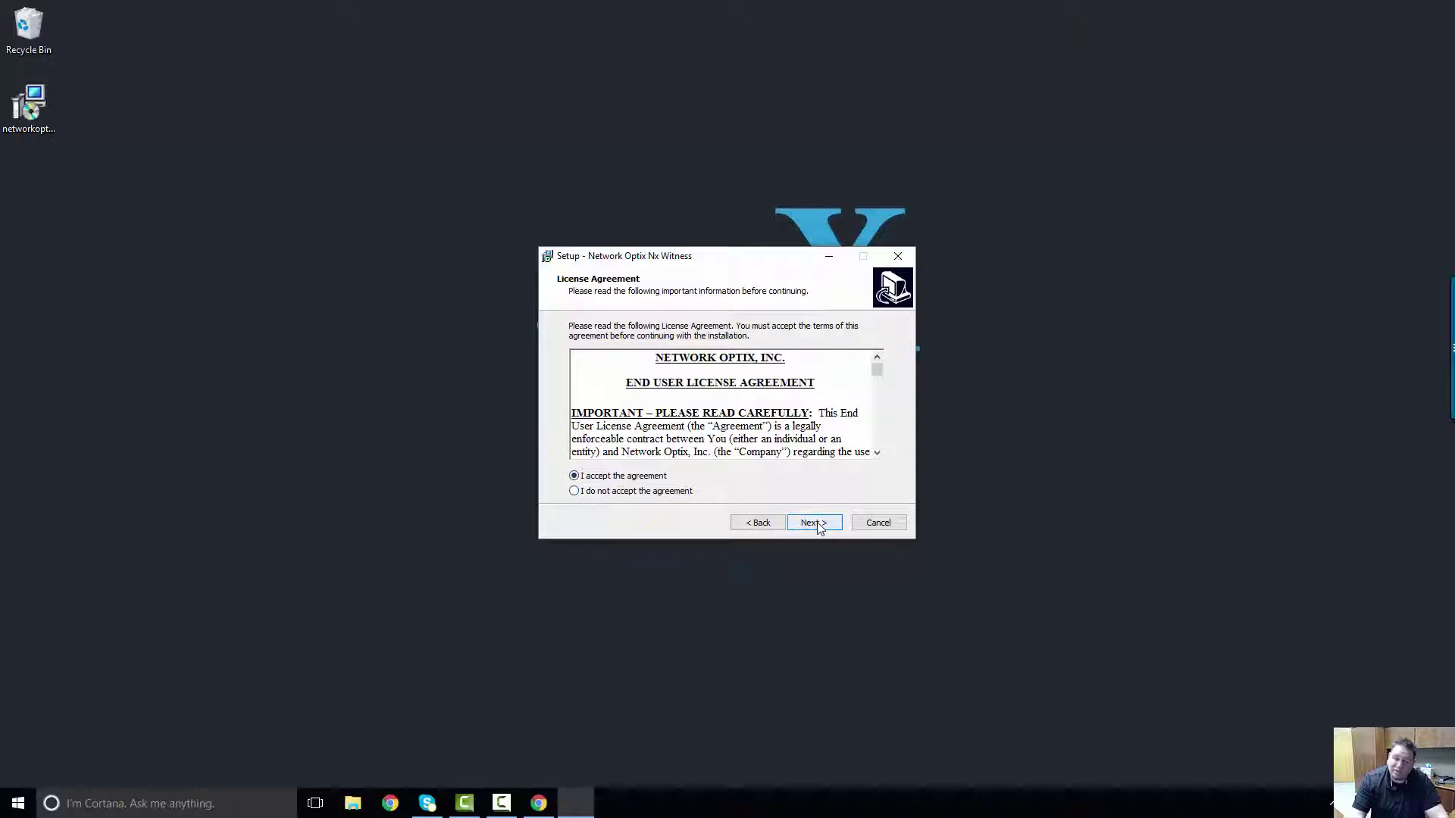
click(819, 528)
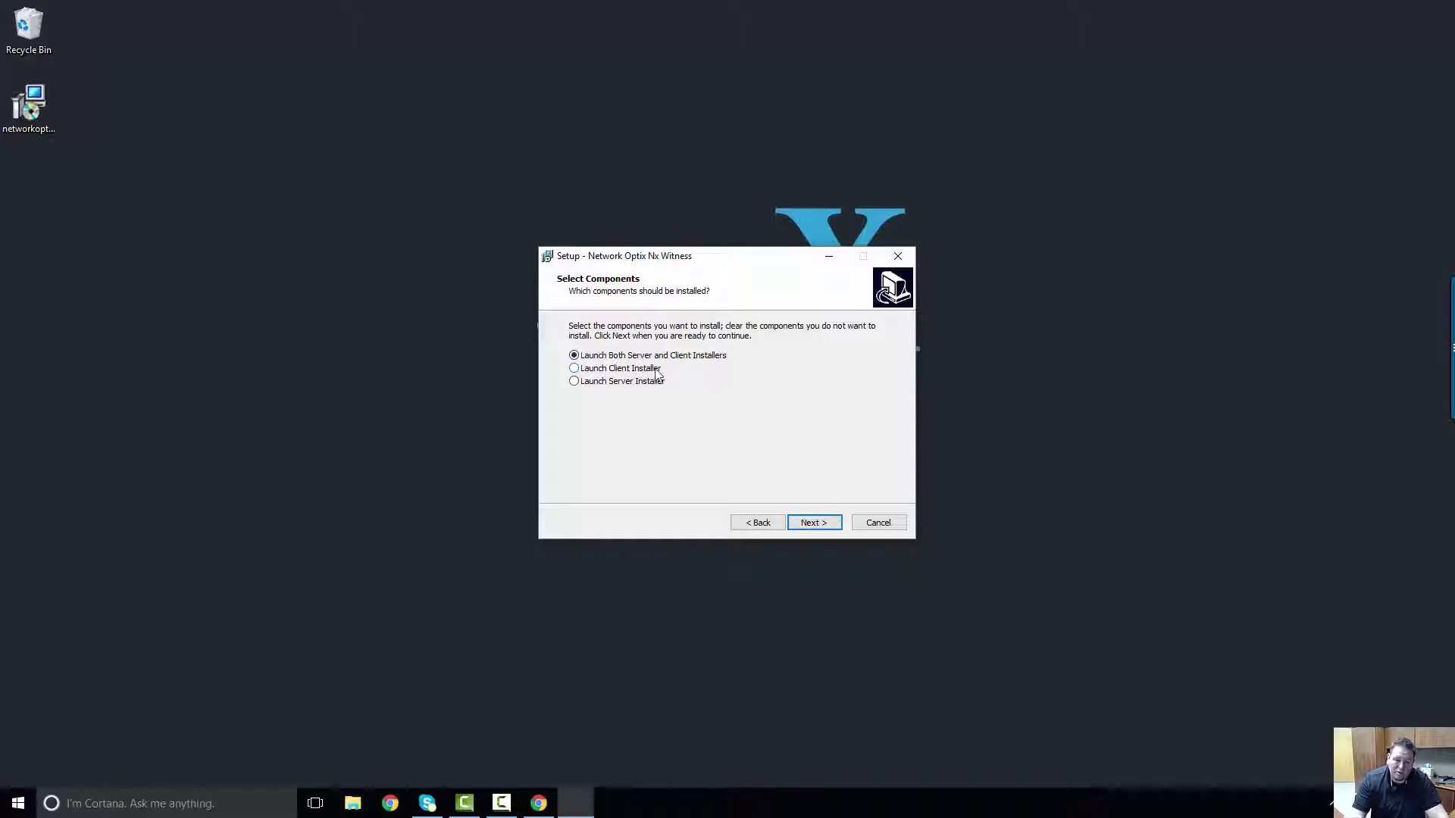
click(827, 527)
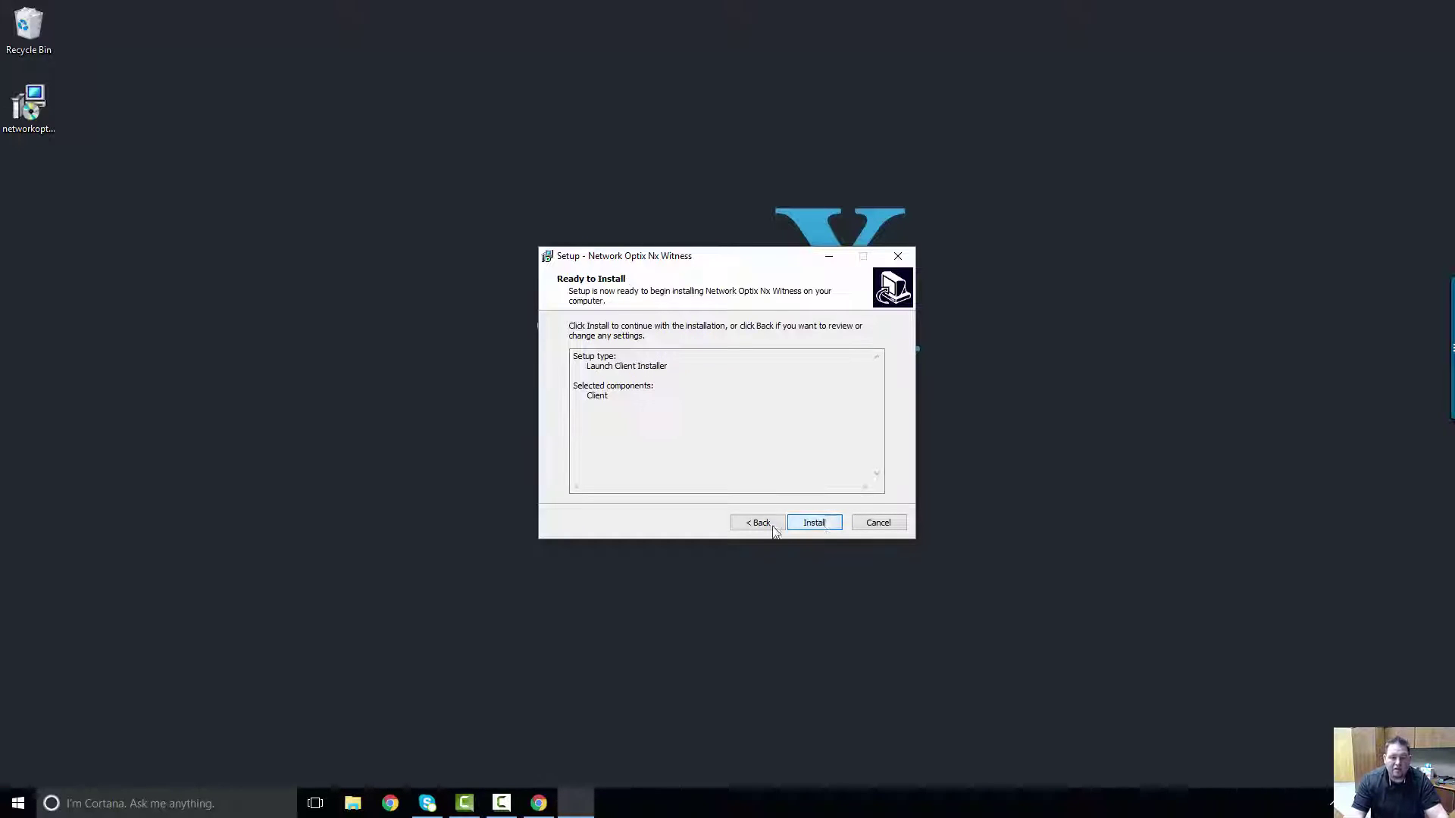
click(825, 523)
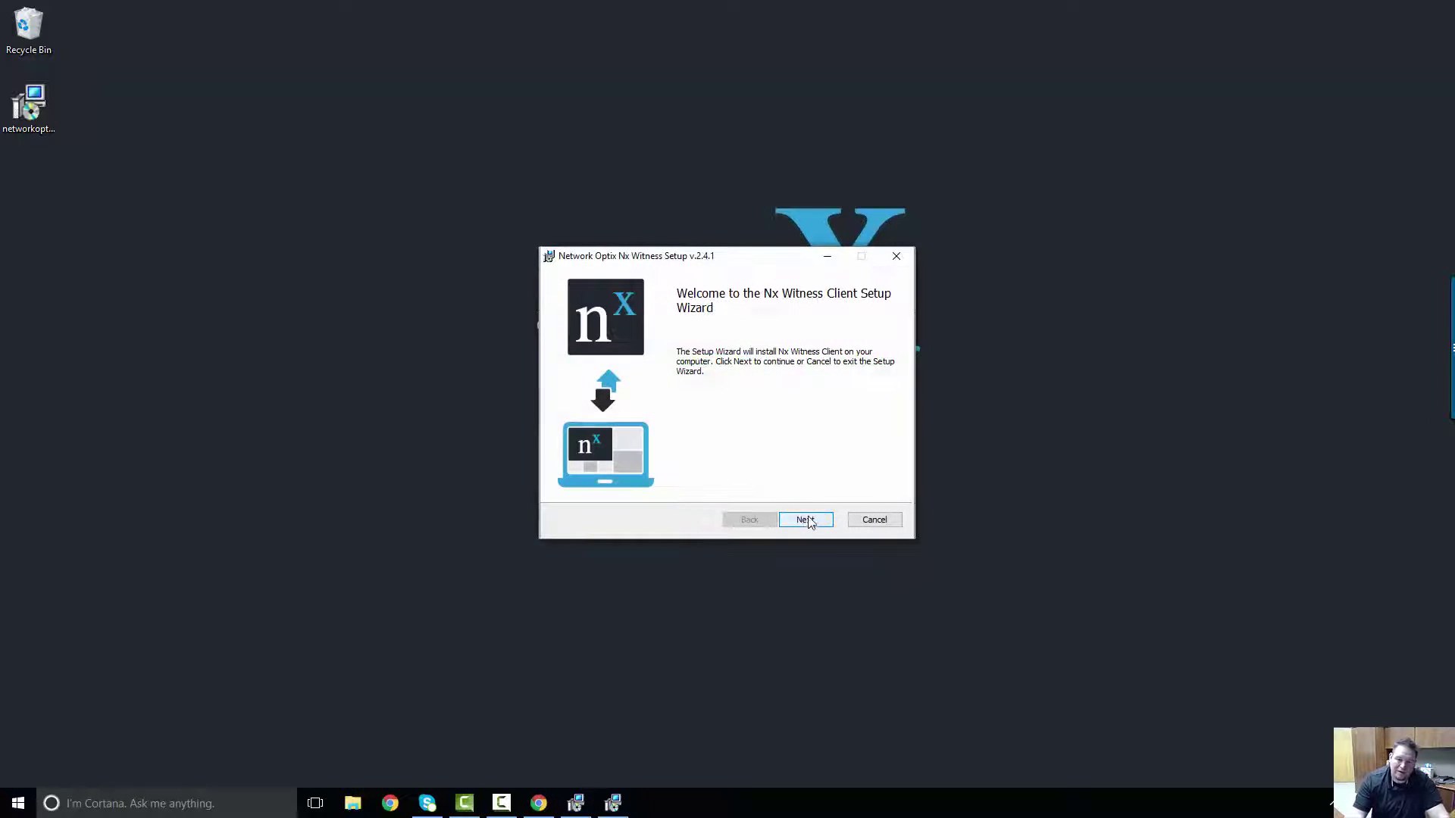
Step: Complete the Nx Witness Client setup with a desktop shortcut and launch Nx Witness when setup exits
click(806, 522)
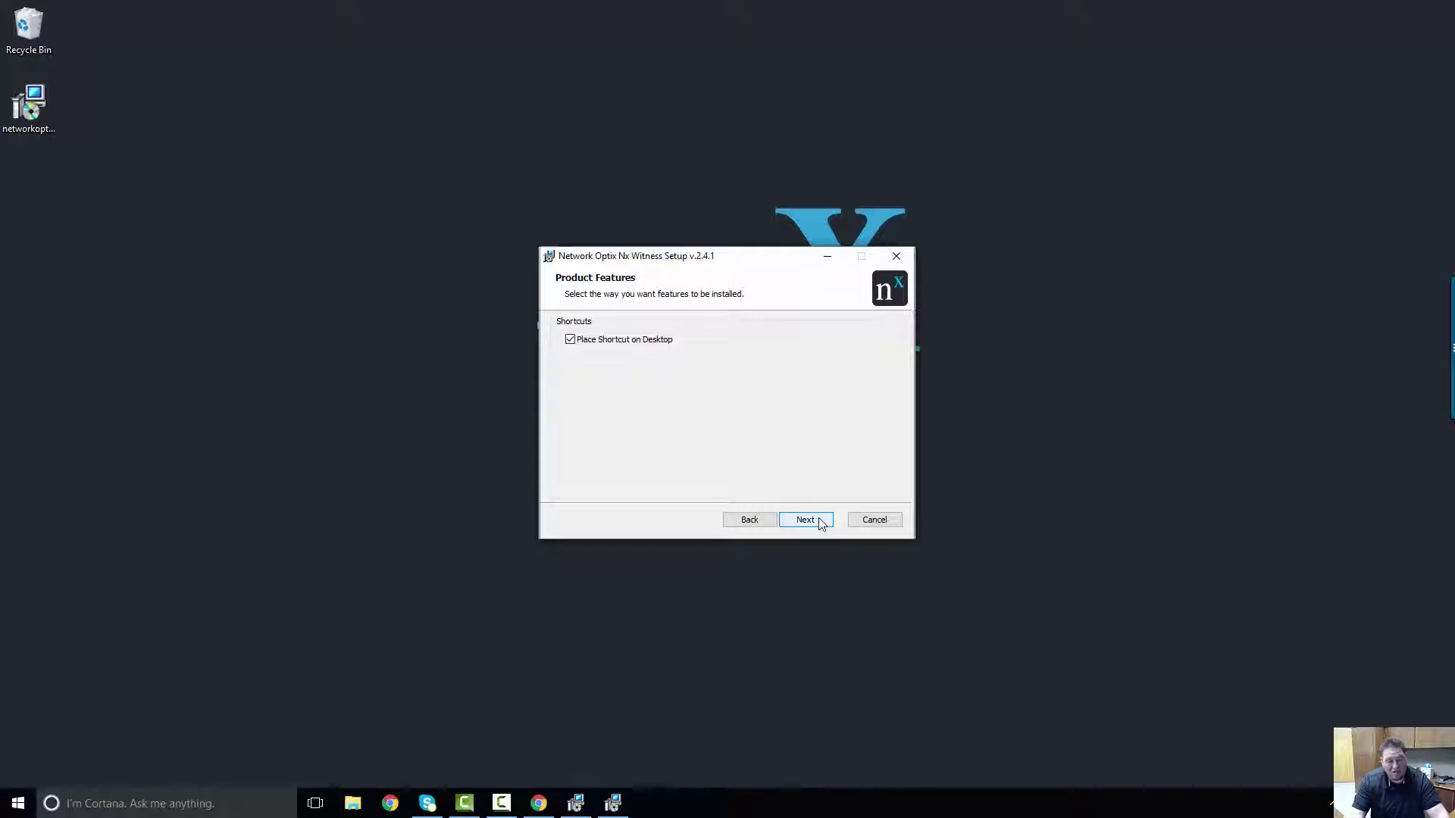
click(822, 525)
click(817, 525)
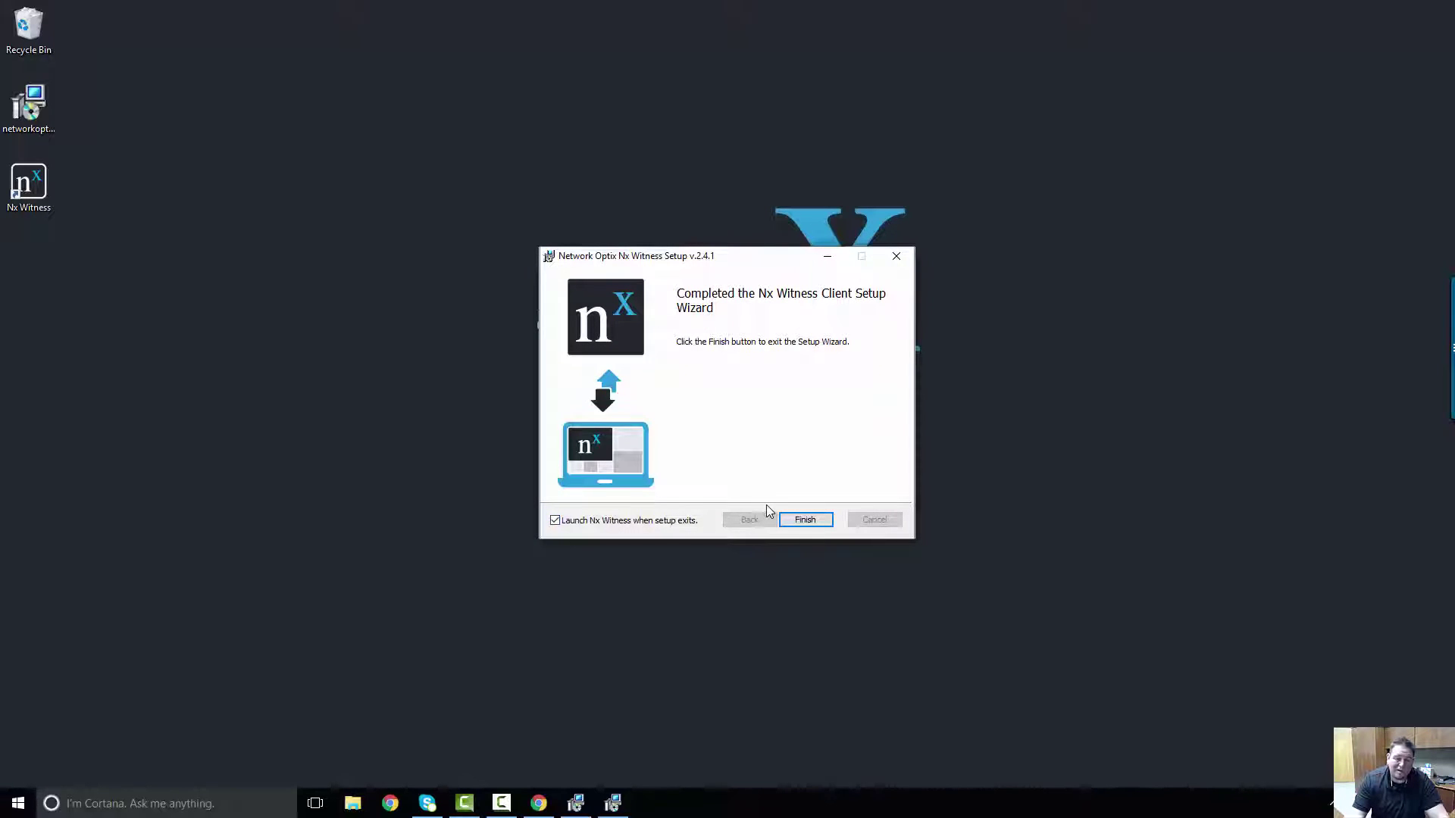
click(805, 517)
click(805, 520)
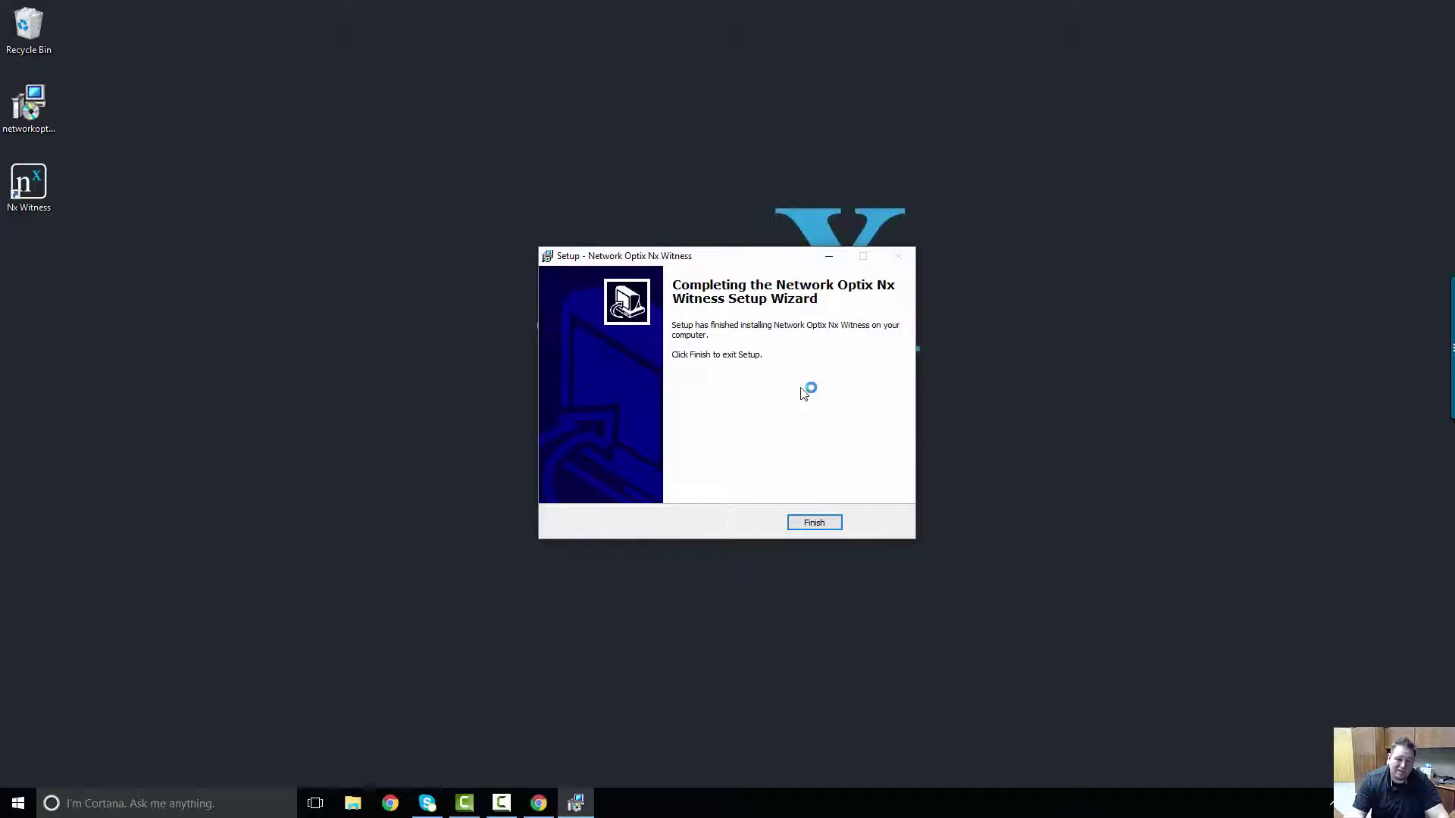
click(825, 523)
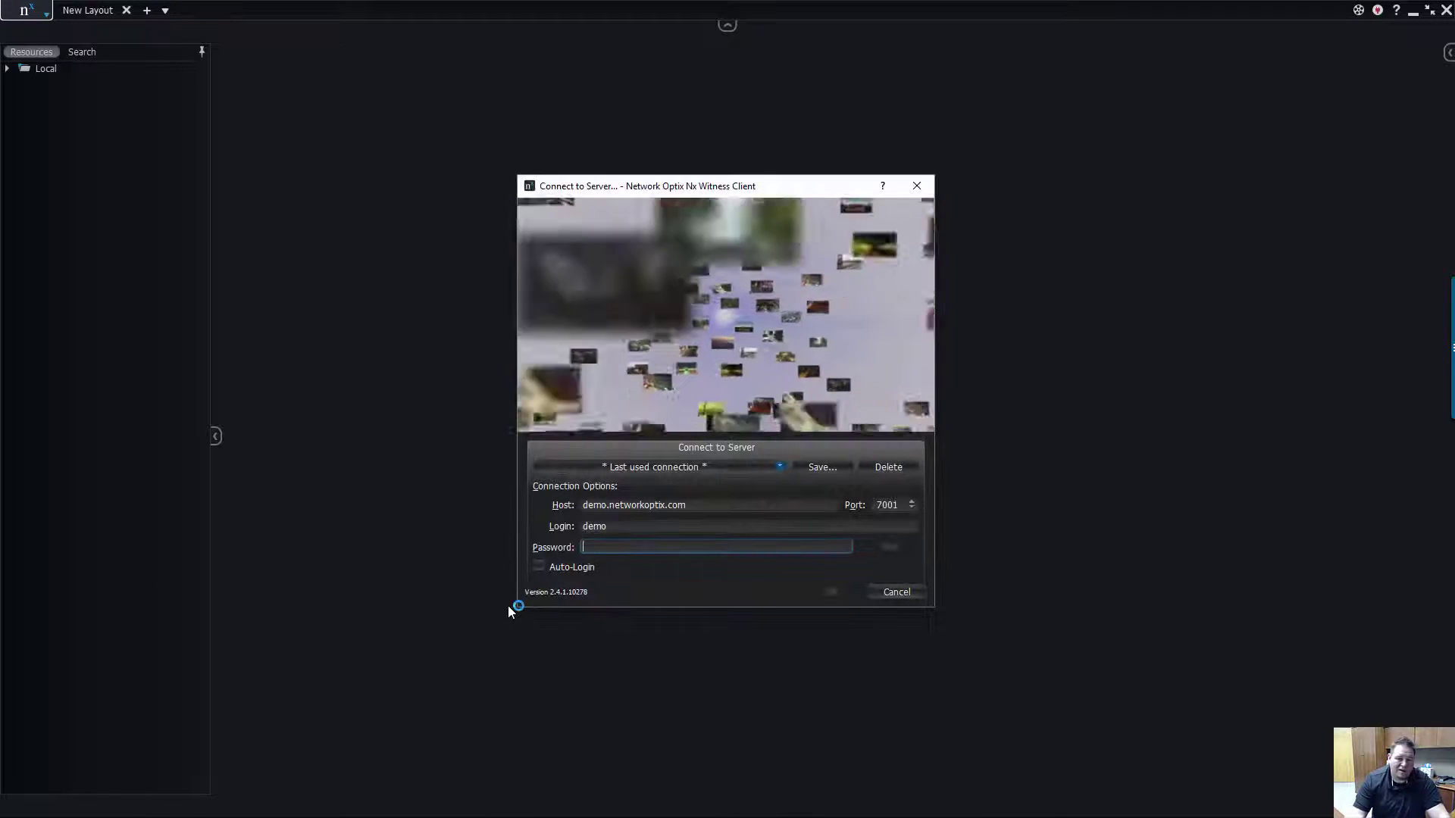
Step: Enter the account password for the demo login at host demo.networkoptix.com, port 7001
drag(680, 502, 547, 521)
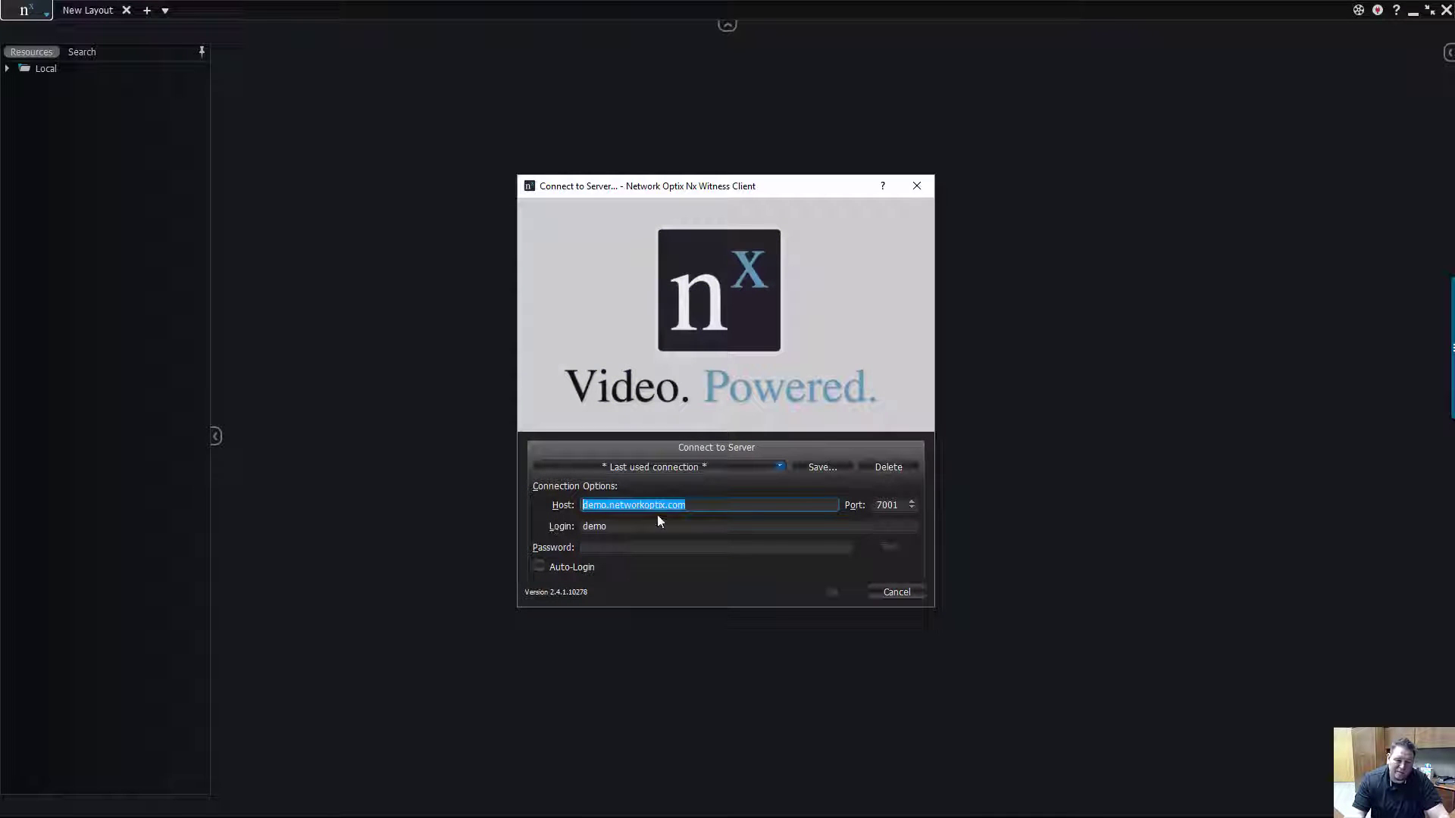
click(710, 502)
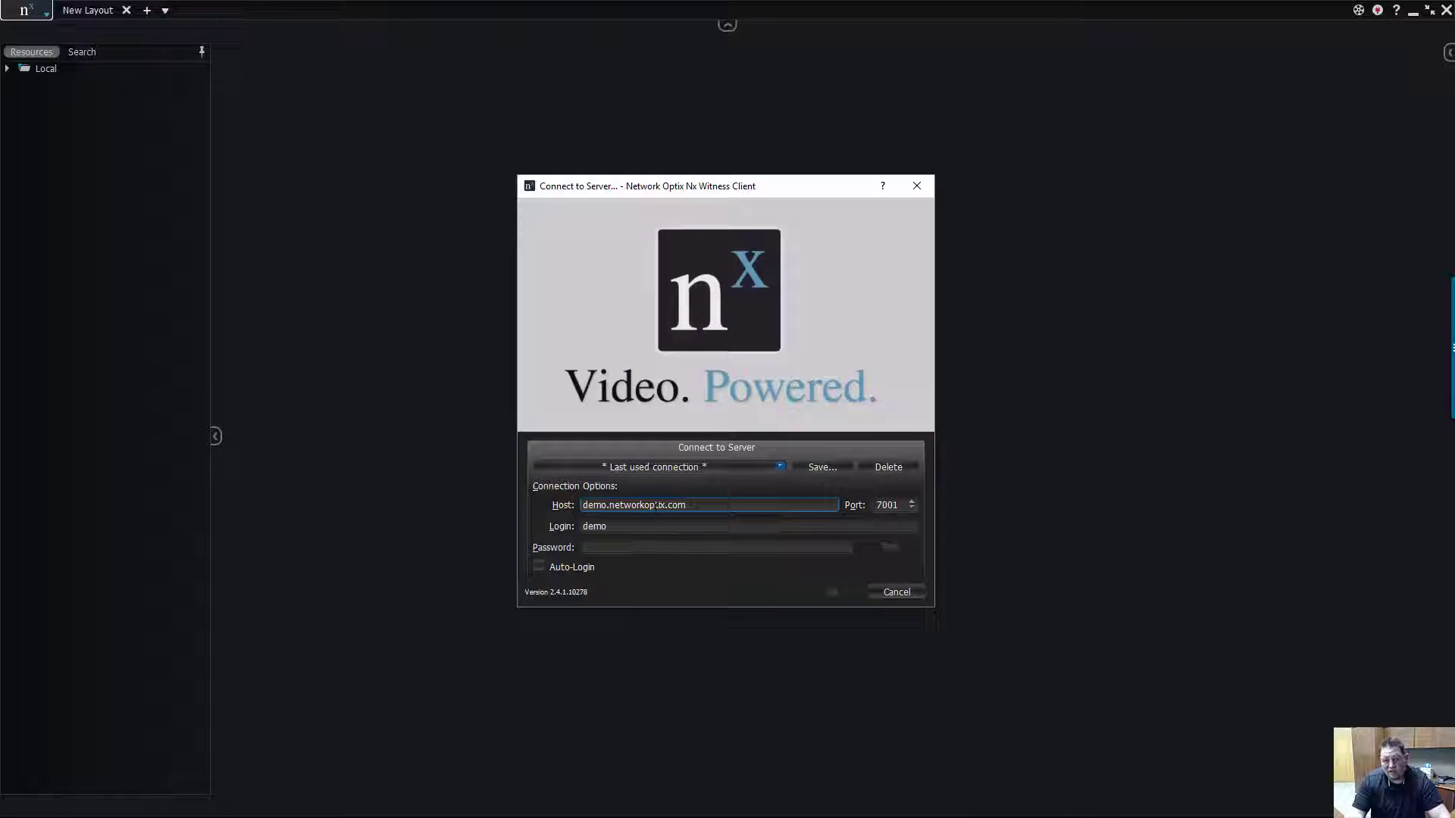
click(664, 547)
text(**)
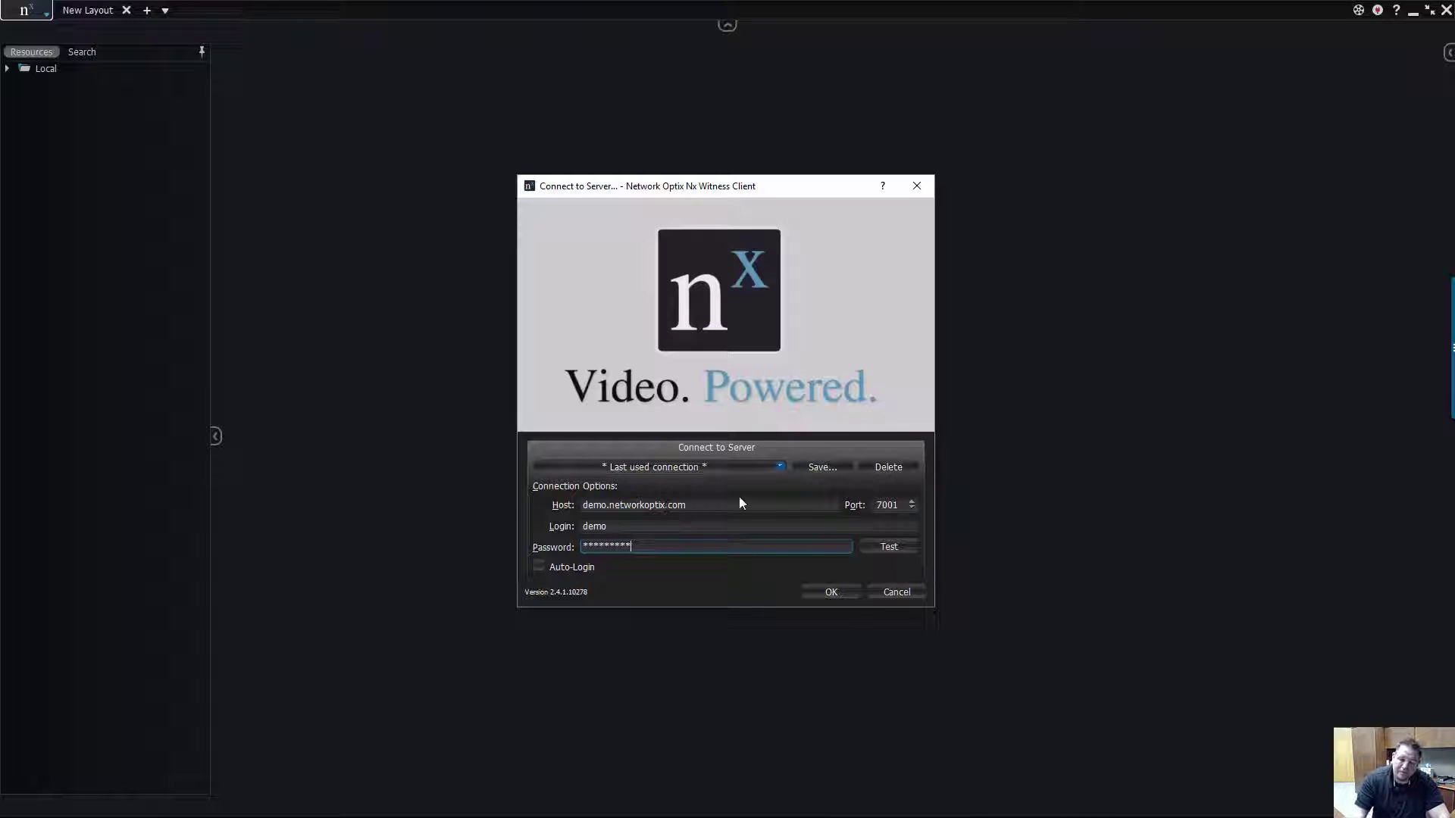
Step: Test the connection to the demo server and log in to it
click(869, 550)
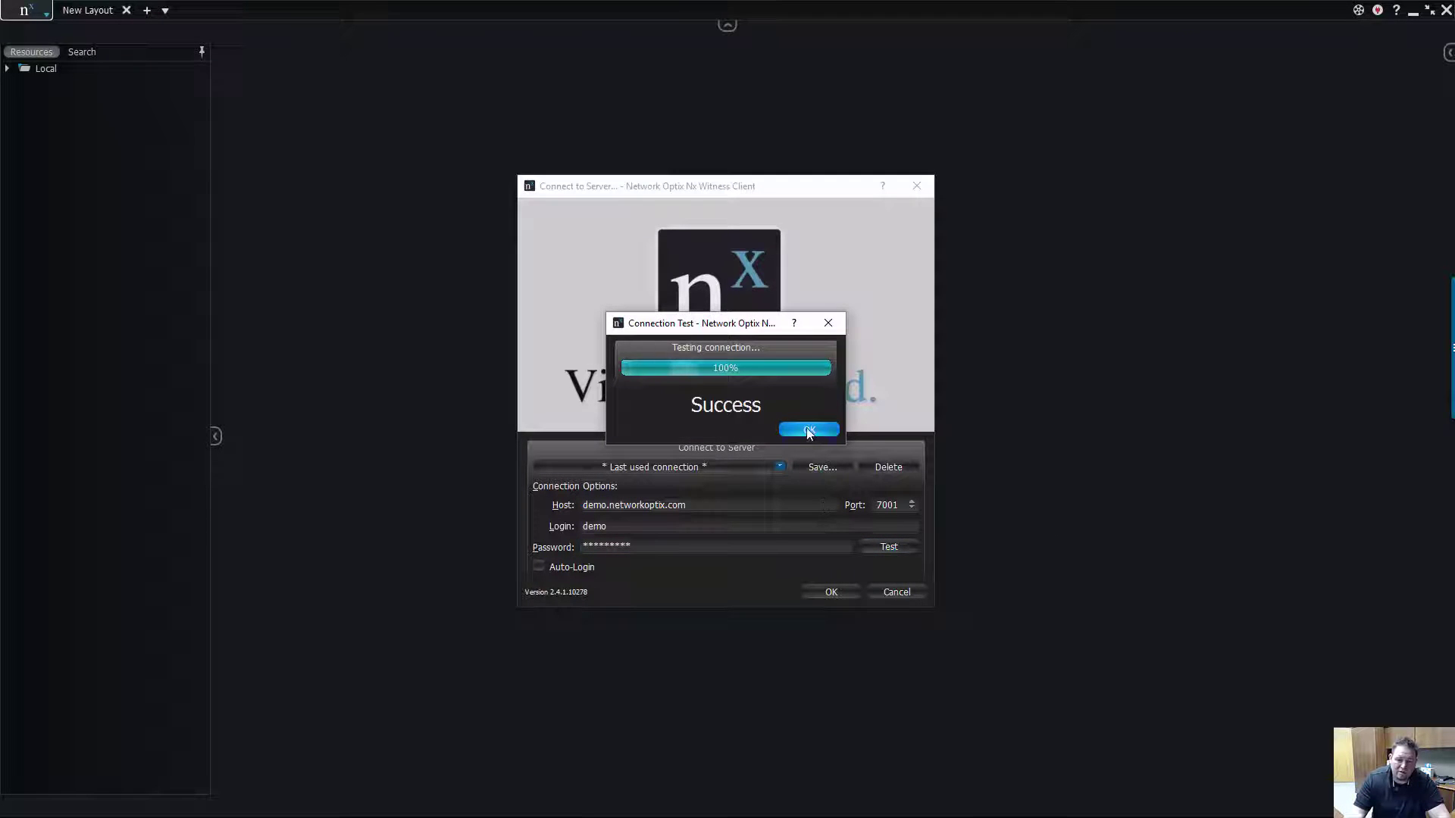
key(Return)
click(832, 598)
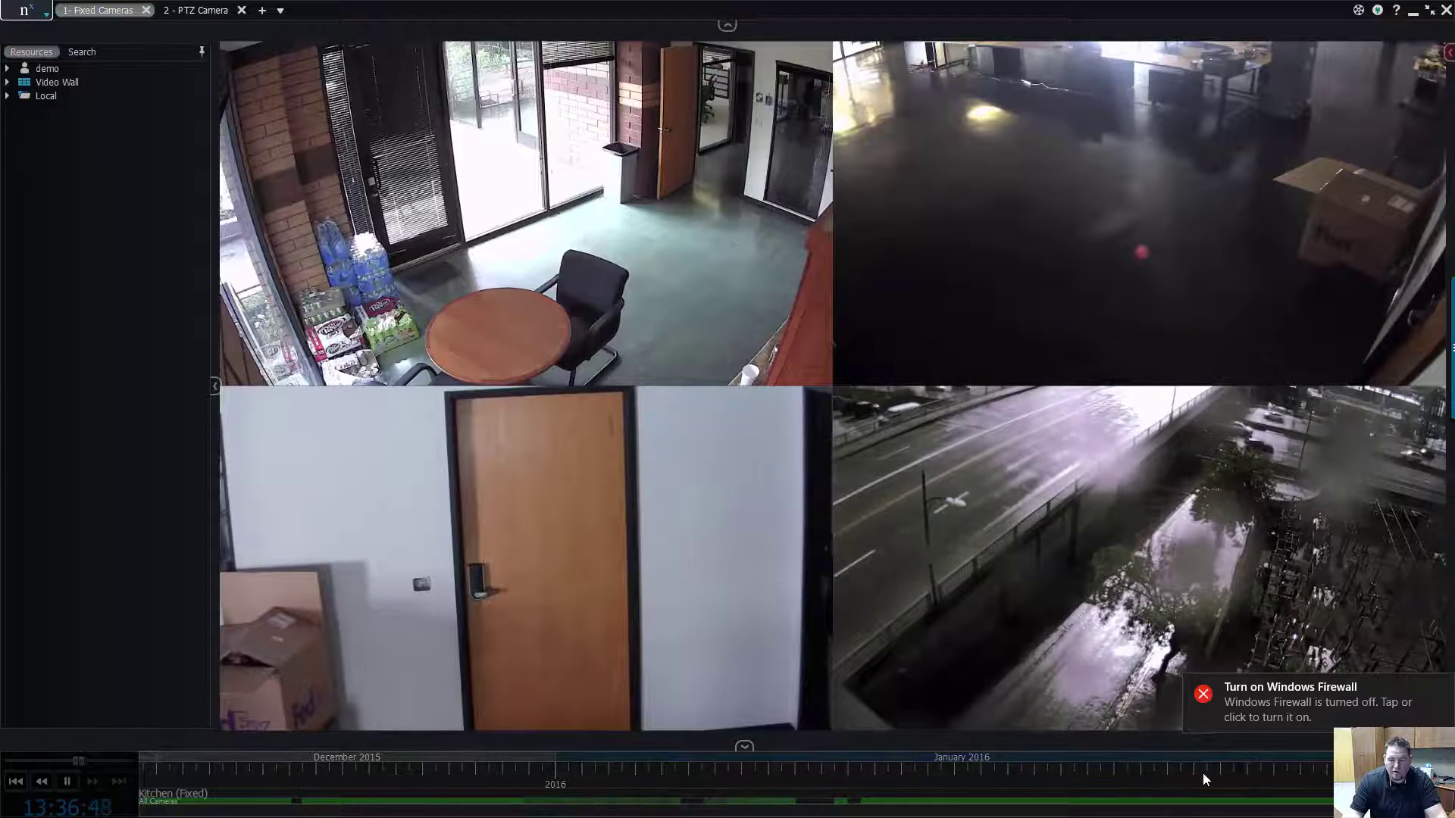
Step: Dismiss the Windows Firewall notification, and view archived footage from the end of January 2016 before returning the cameras to live
click(1435, 686)
drag(1315, 785, 1362, 805)
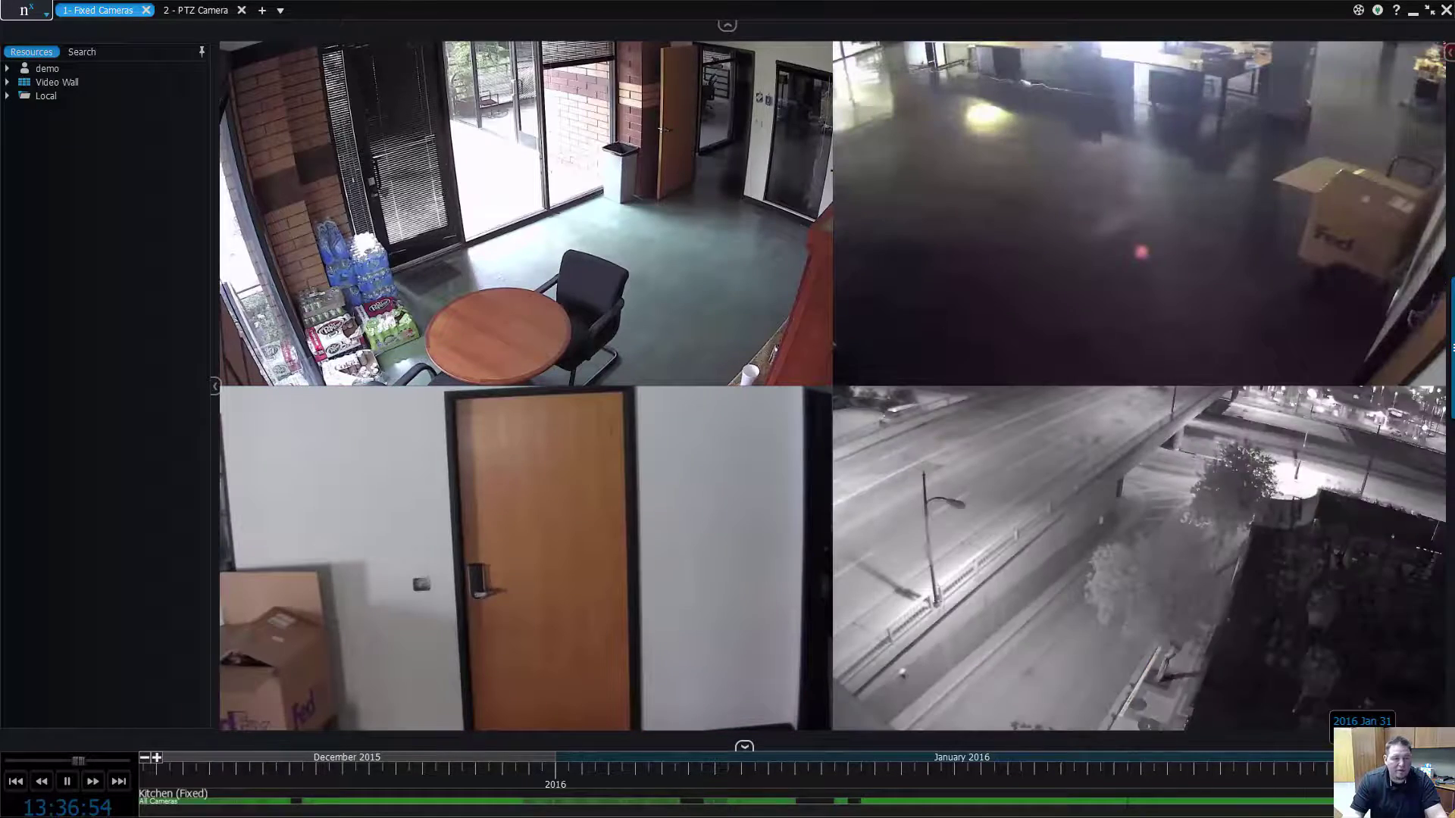
click(1362, 788)
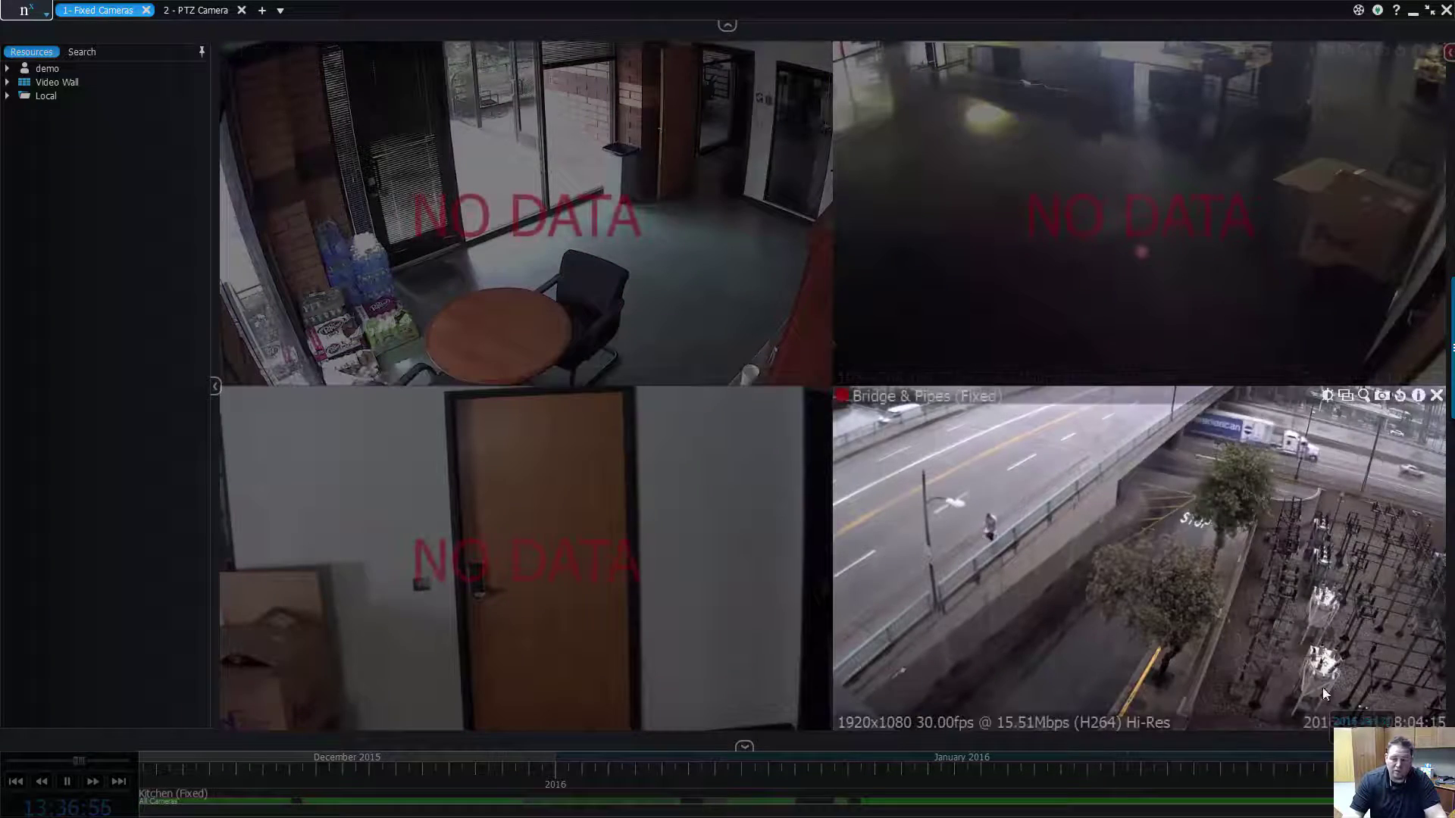
click(1386, 781)
Step: Move the Kitchen camera to the upper-left area of the layout and enlarge its tile
drag(345, 174, 30, 7)
drag(606, 213, 162, 28)
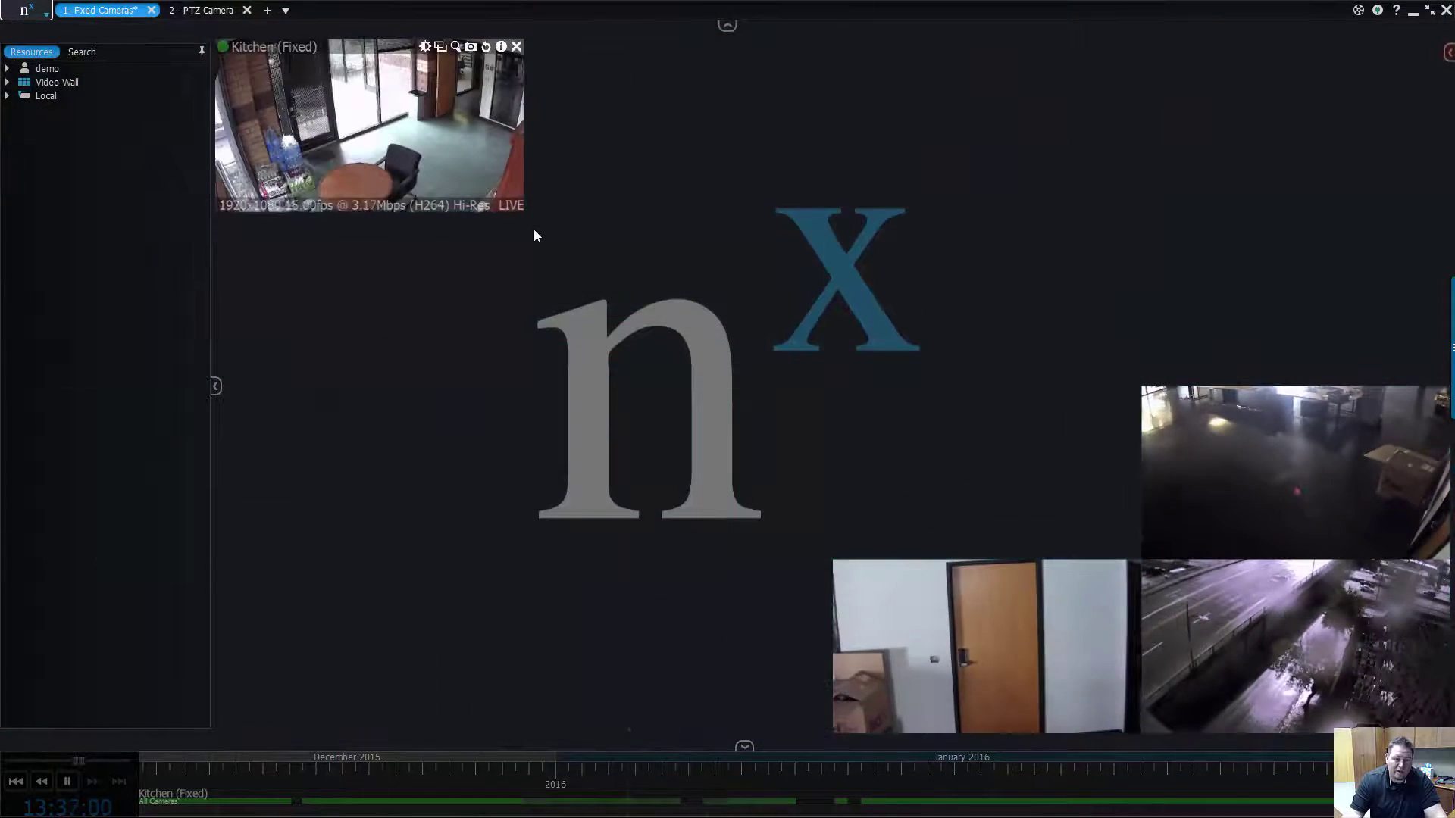
drag(523, 212, 909, 432)
Step: Stack the dark room, IT Room Door and Bridge & Pipes cameras in a column beside the Kitchen tile
drag(1160, 401, 953, 111)
drag(961, 622, 977, 356)
drag(1231, 614, 396, 438)
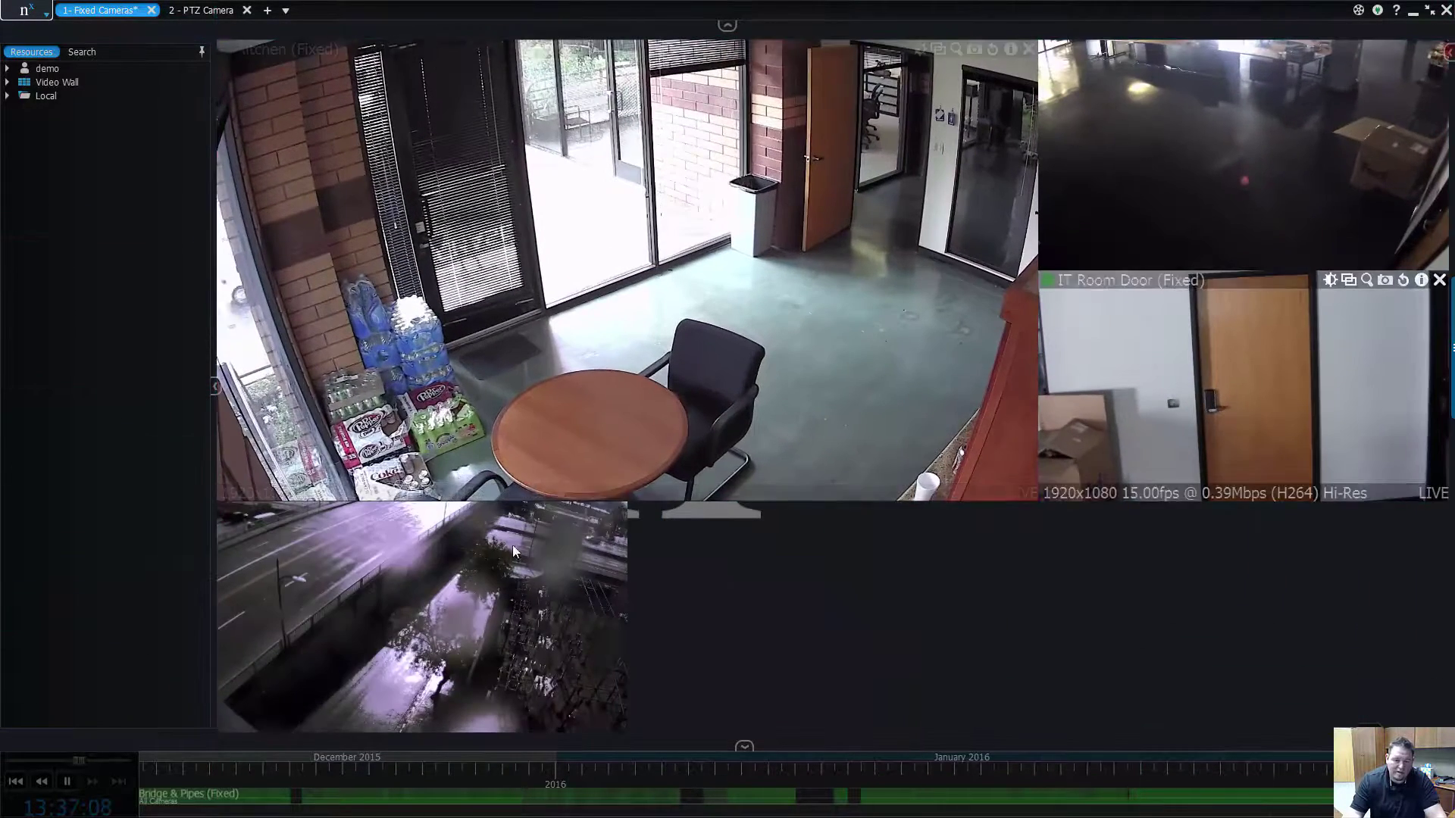
drag(506, 556, 1220, 570)
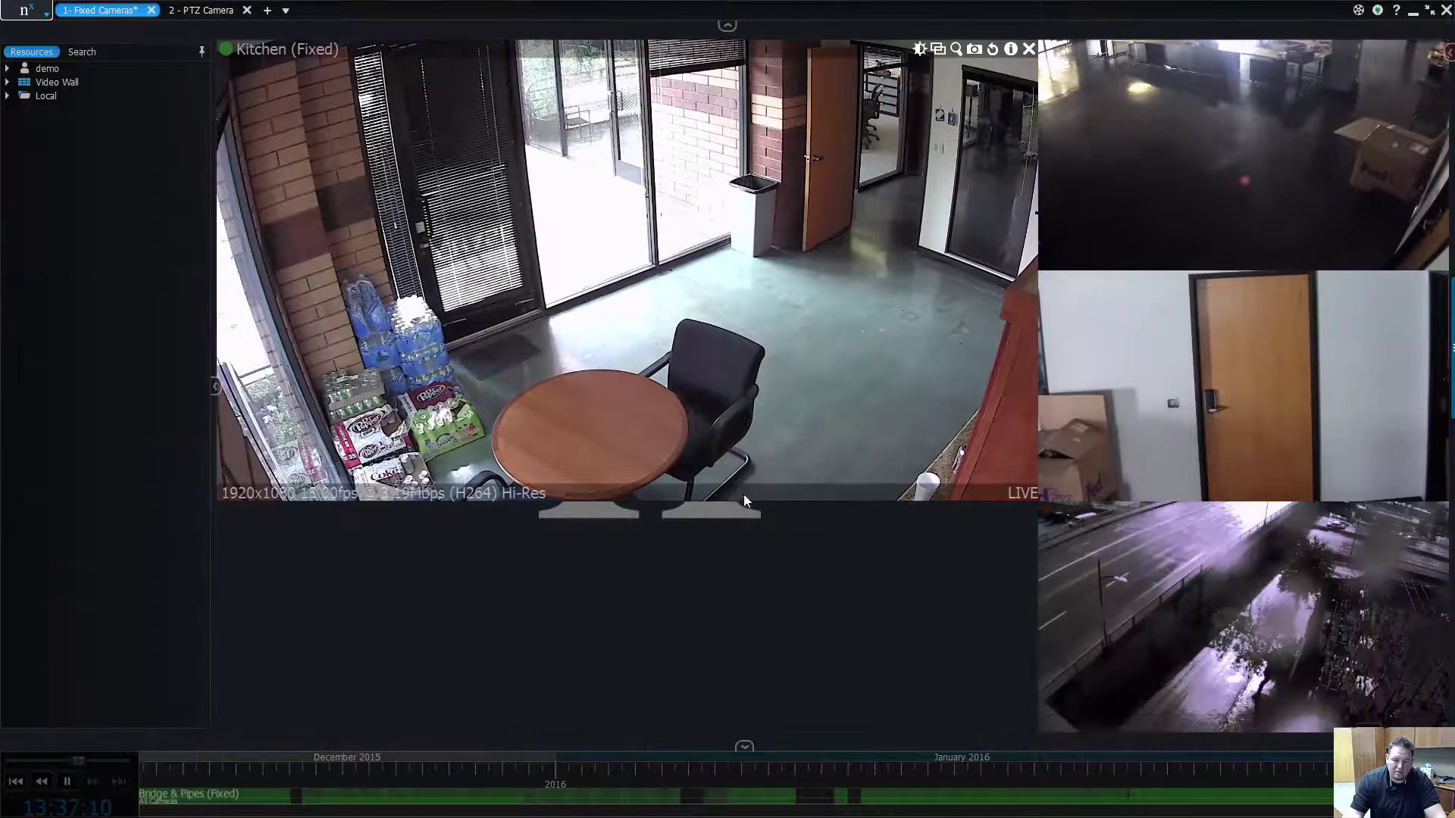
Step: Enlarge the Kitchen tile to the height of the three-camera column, and swap it with the IT Room Door tile and back
drag(272, 435, 445, 504)
drag(838, 477, 1056, 643)
drag(1364, 417, 958, 432)
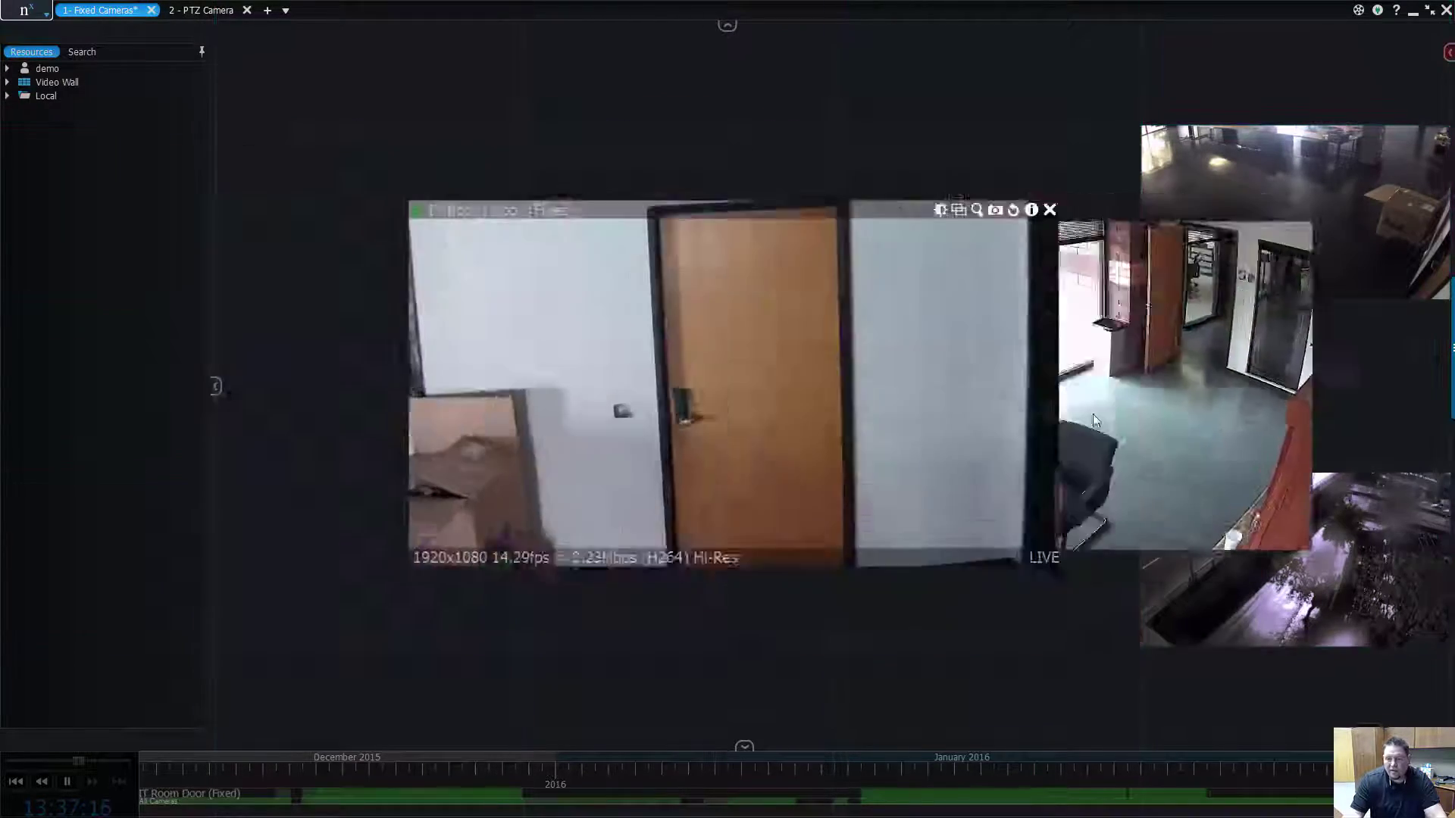
drag(1296, 383, 1008, 362)
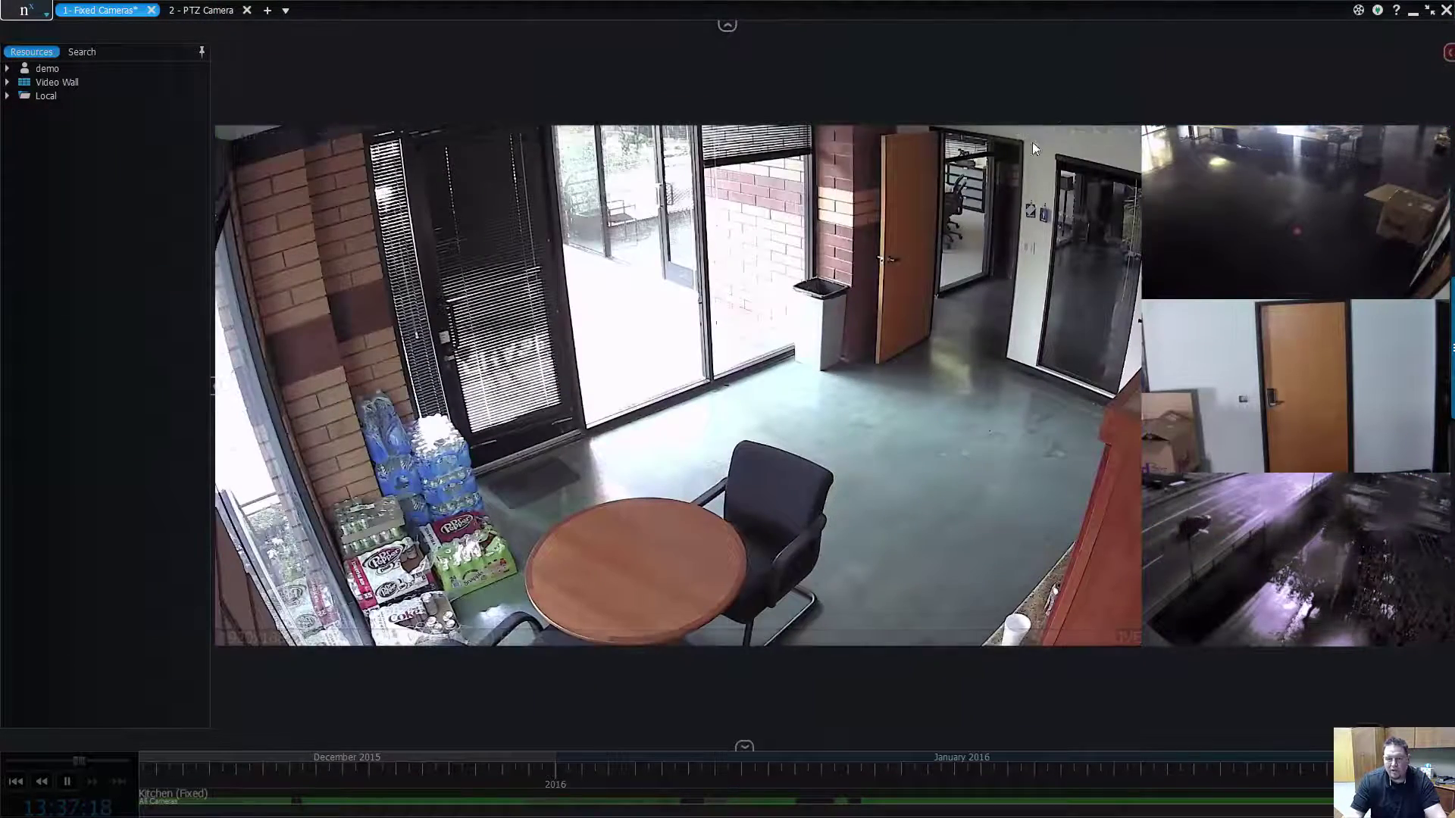
Step: Create a zoom window around the trash can in the Kitchen camera view, and close it again
click(1041, 135)
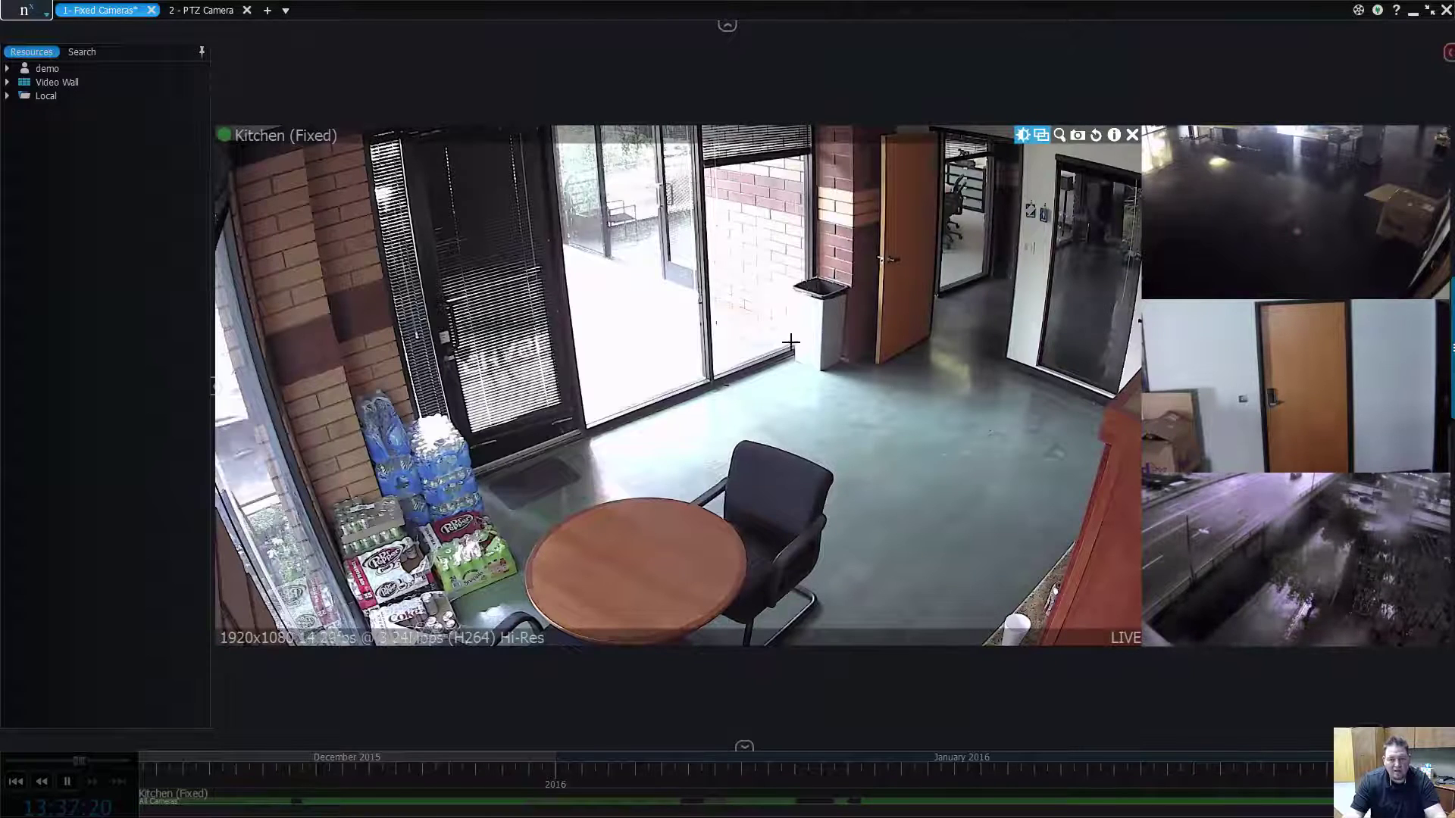
drag(684, 245, 861, 345)
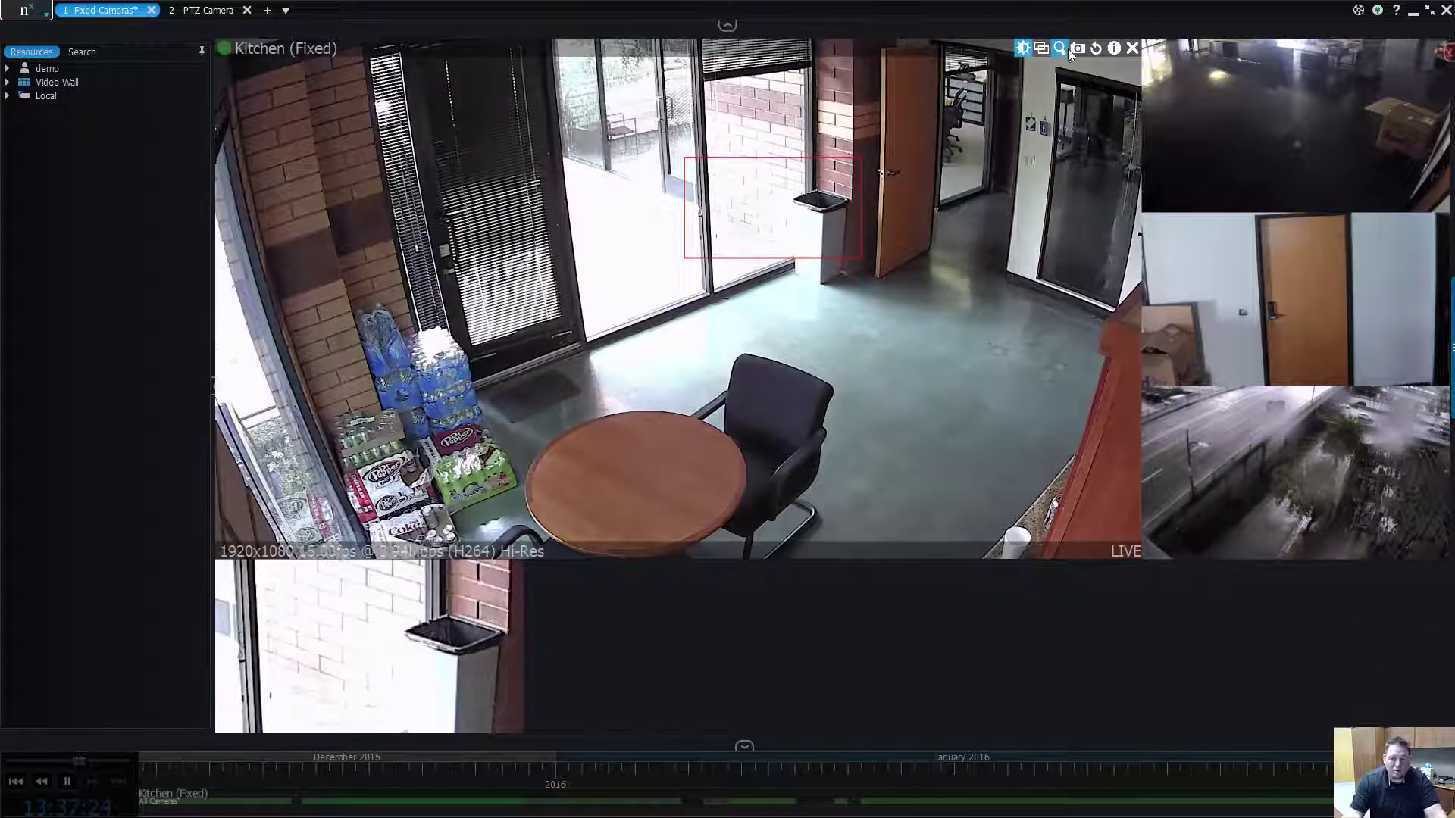
drag(1095, 49, 1049, 49)
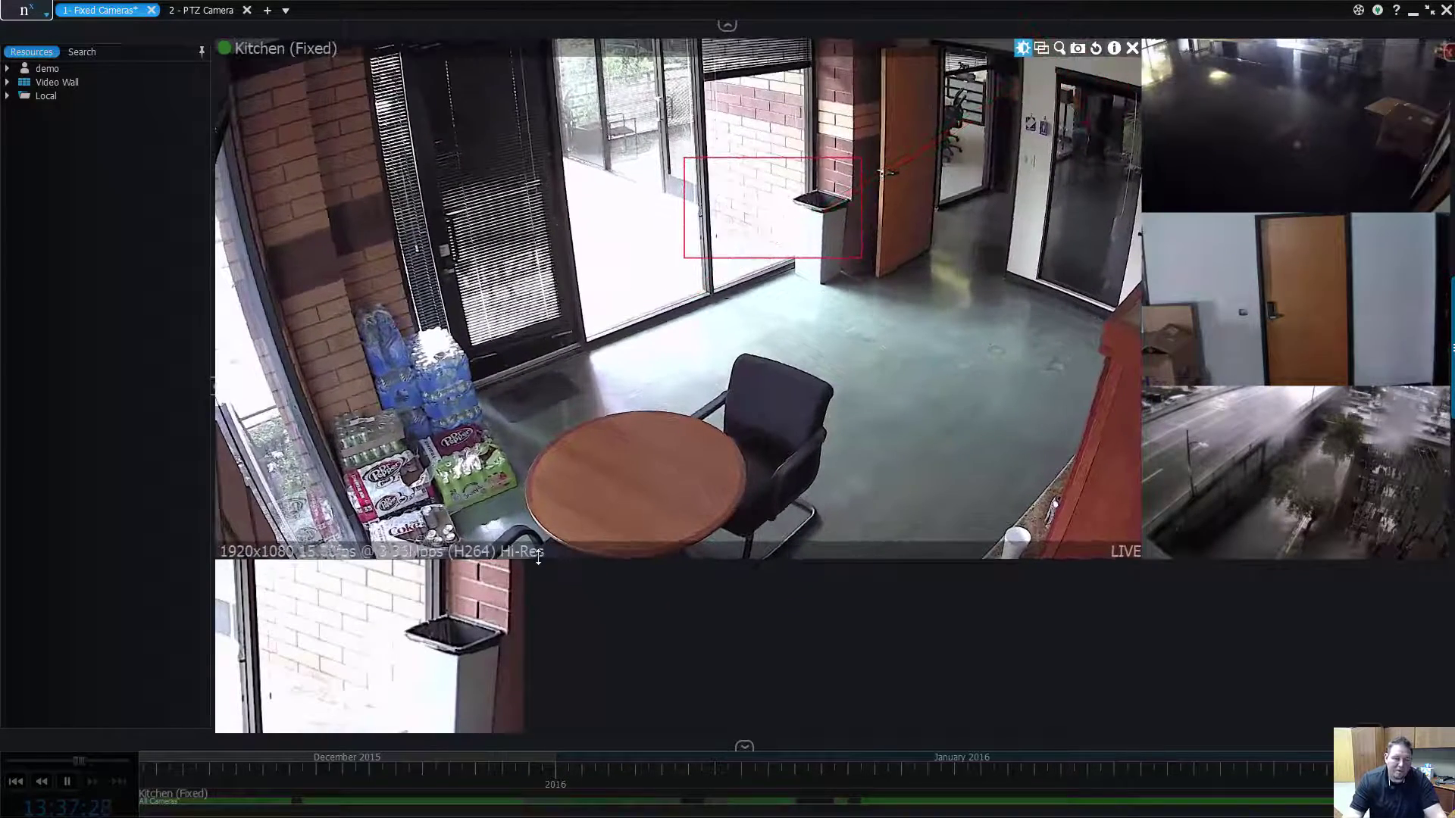
click(520, 570)
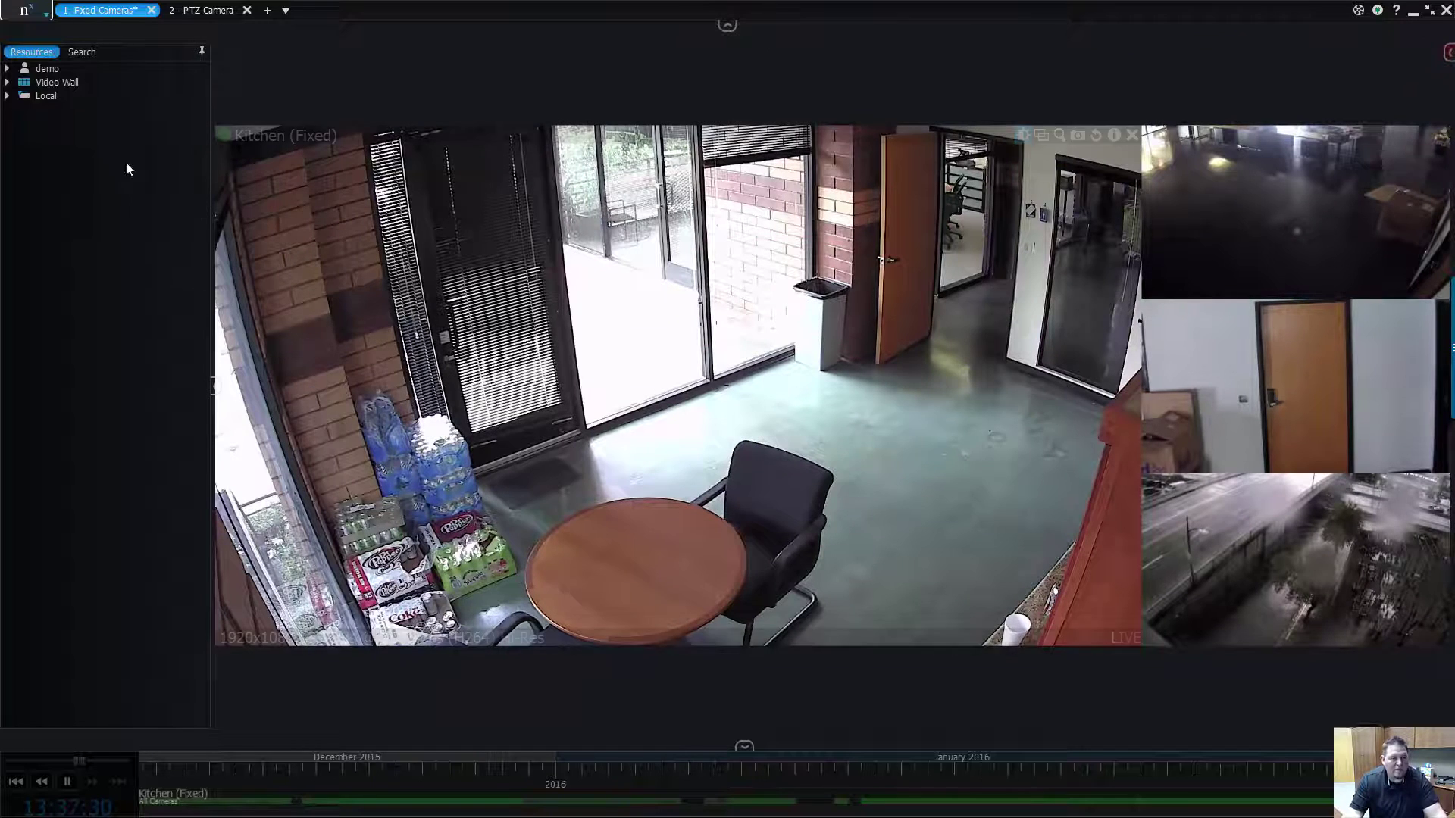
Step: Open the 5 - Video Wall layout and assign the 3 - Fisheye Camera layout to the video wall's Left screen
click(8, 82)
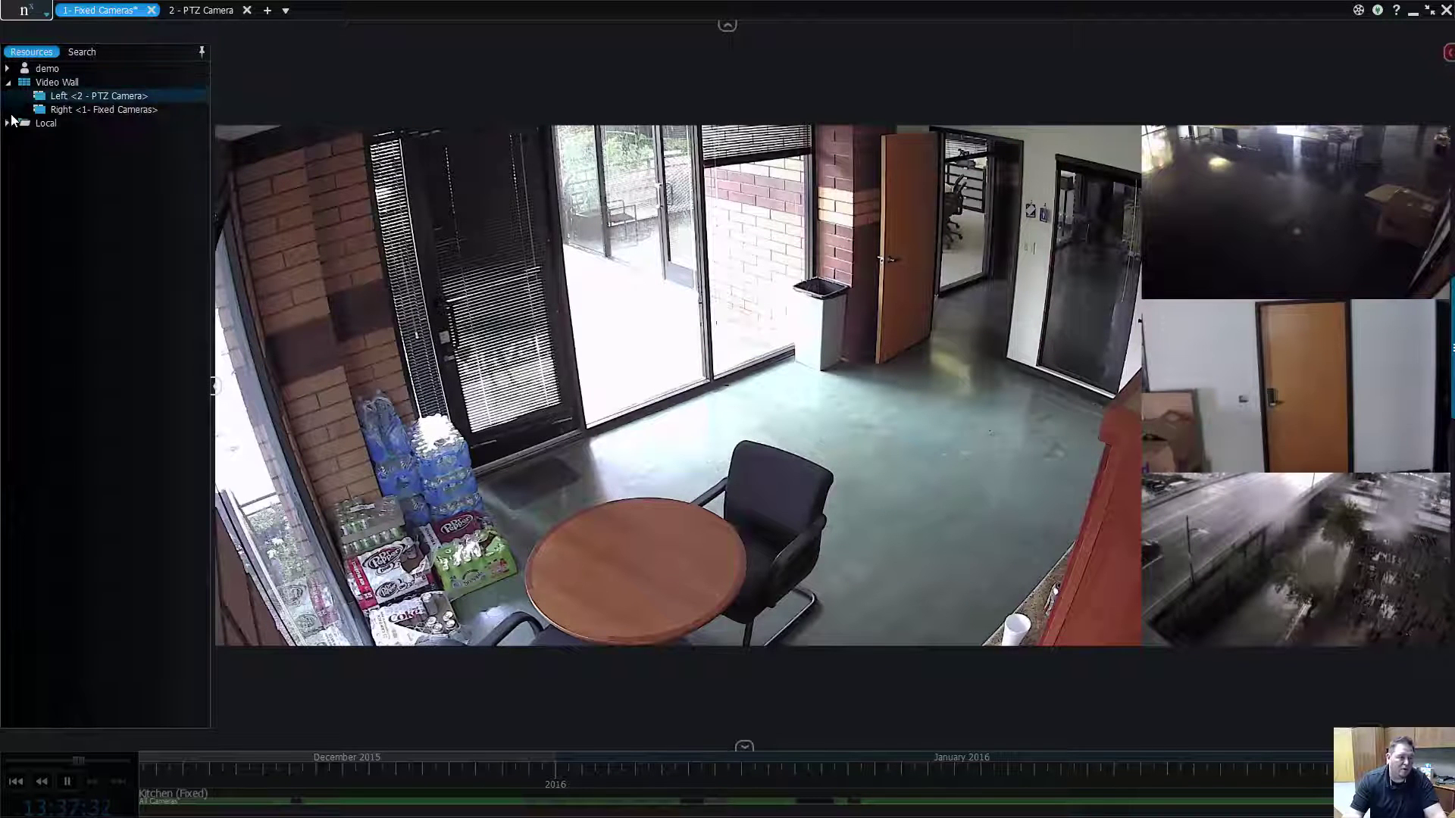
click(8, 69)
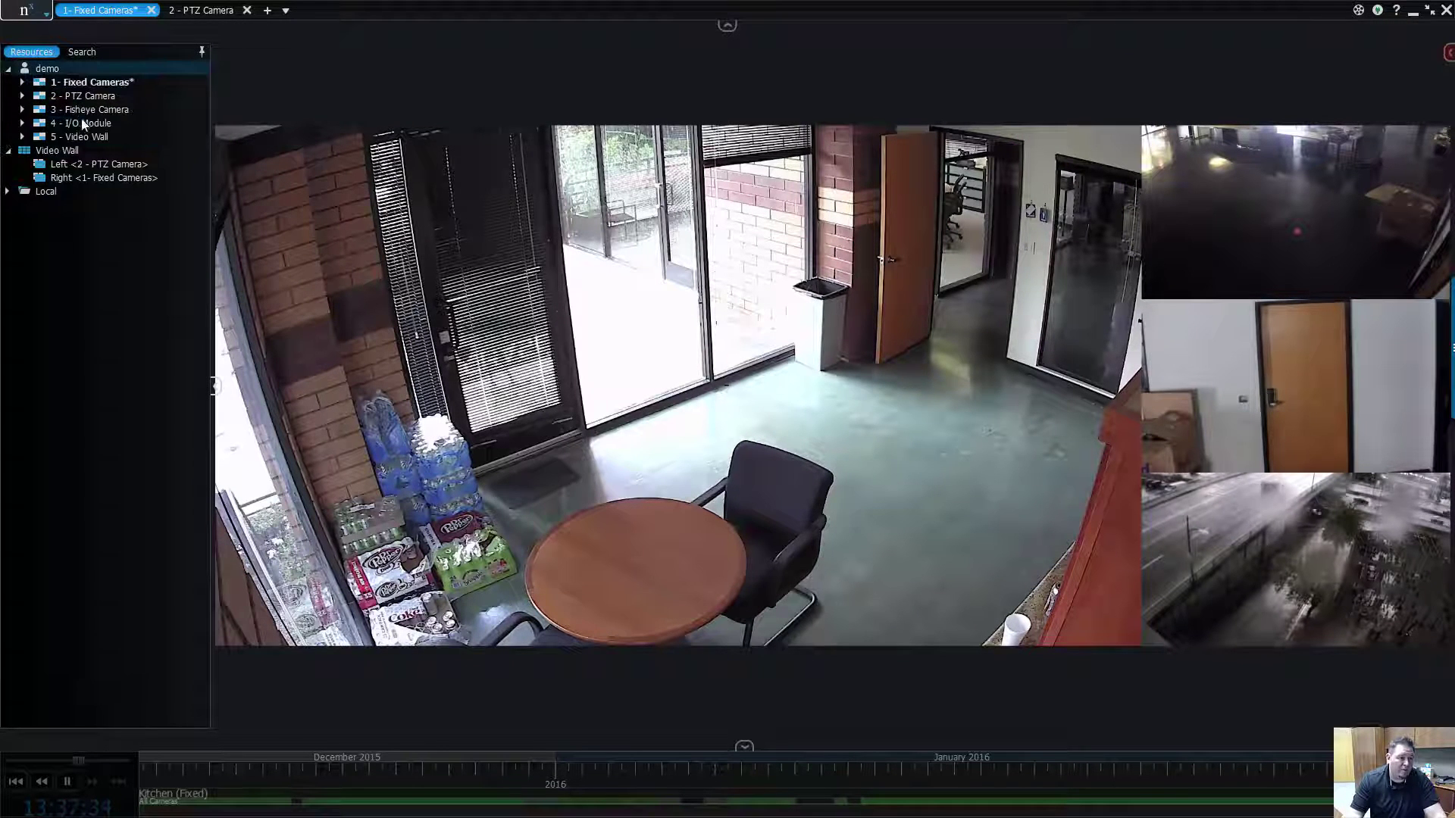
double_click(80, 137)
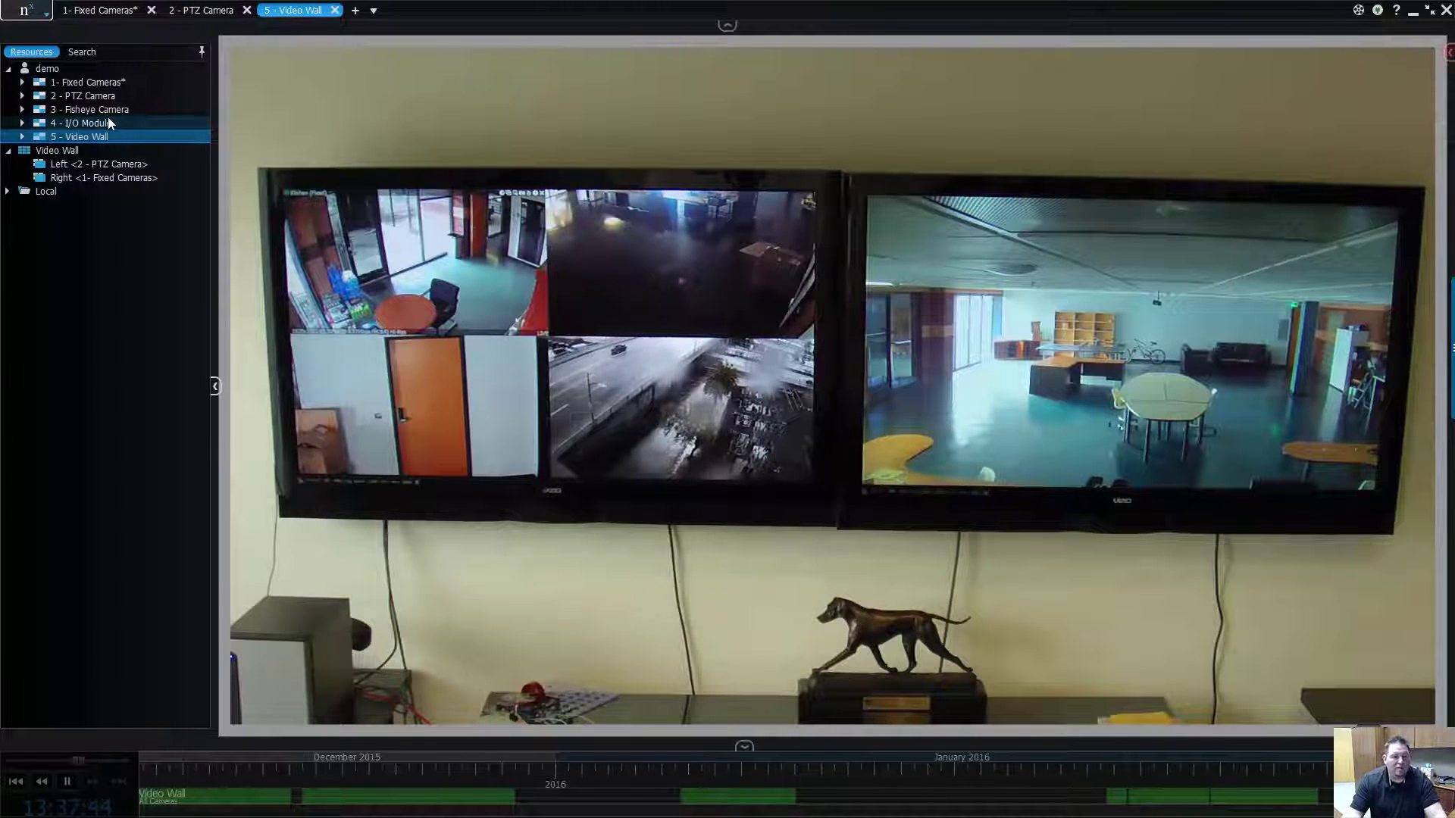
drag(118, 108, 98, 167)
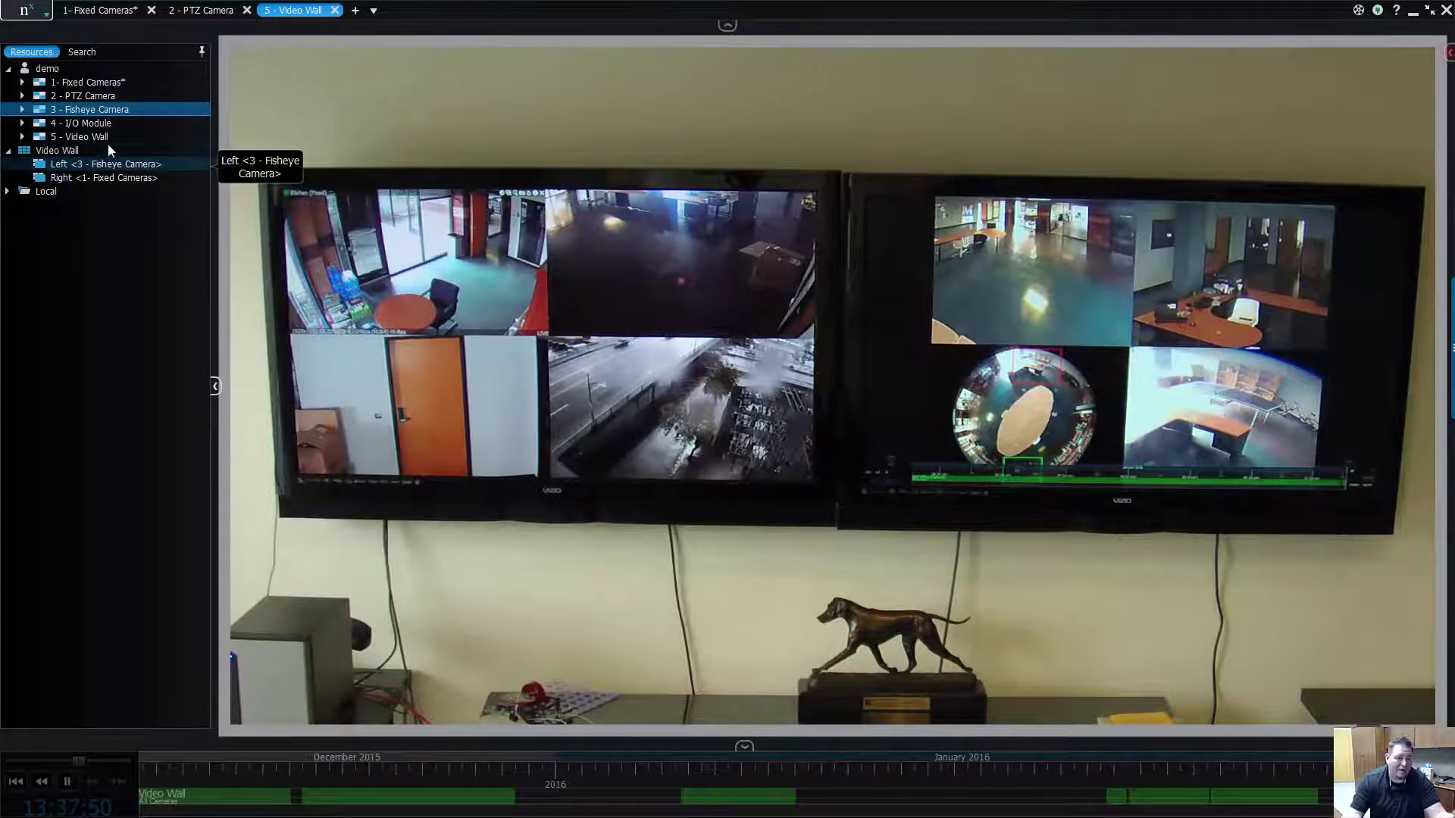
Step: Rename the video wall screen showing the Fisheye Camera layout as Right
click(87, 165)
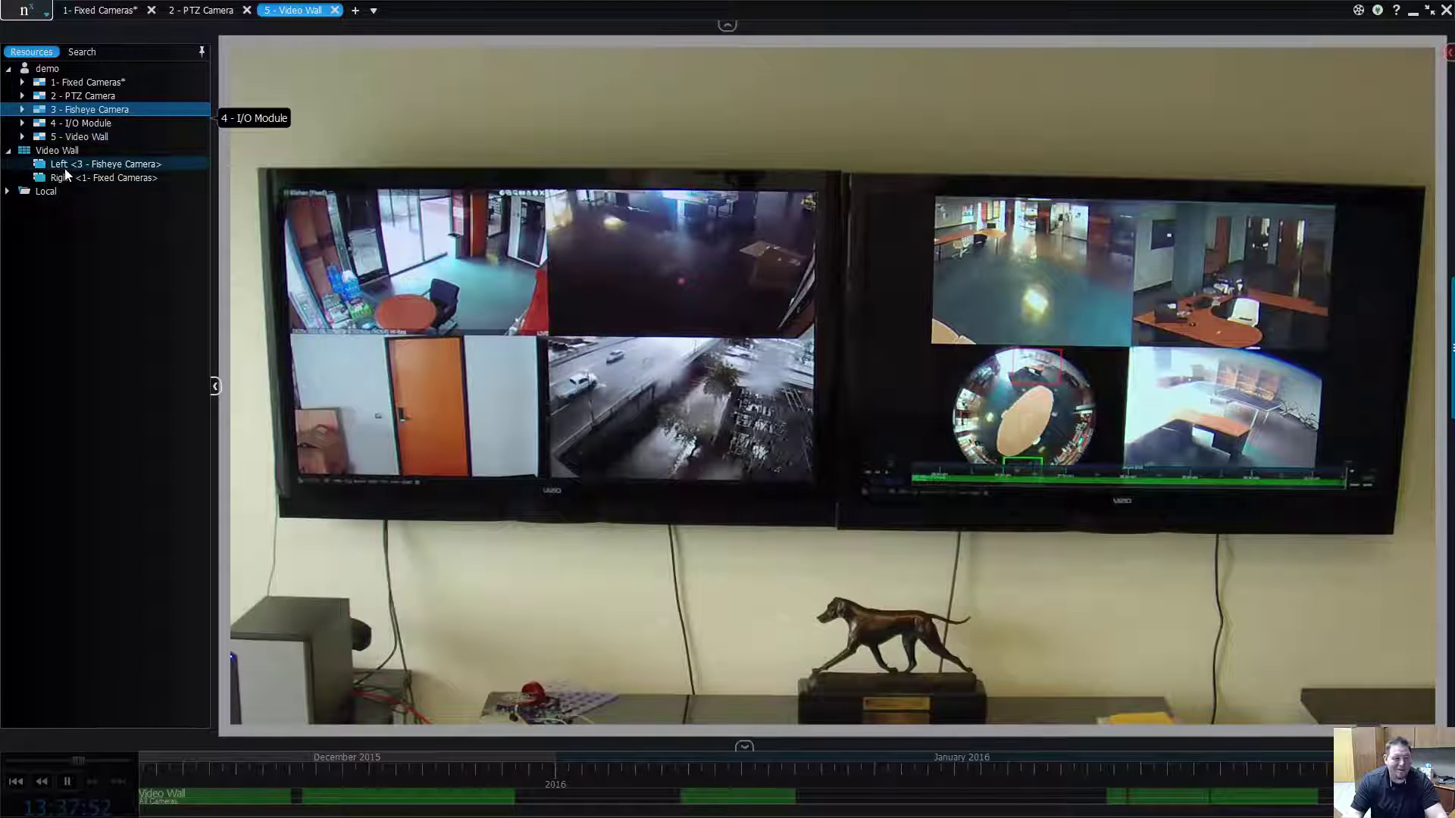
click(61, 164)
text(R)
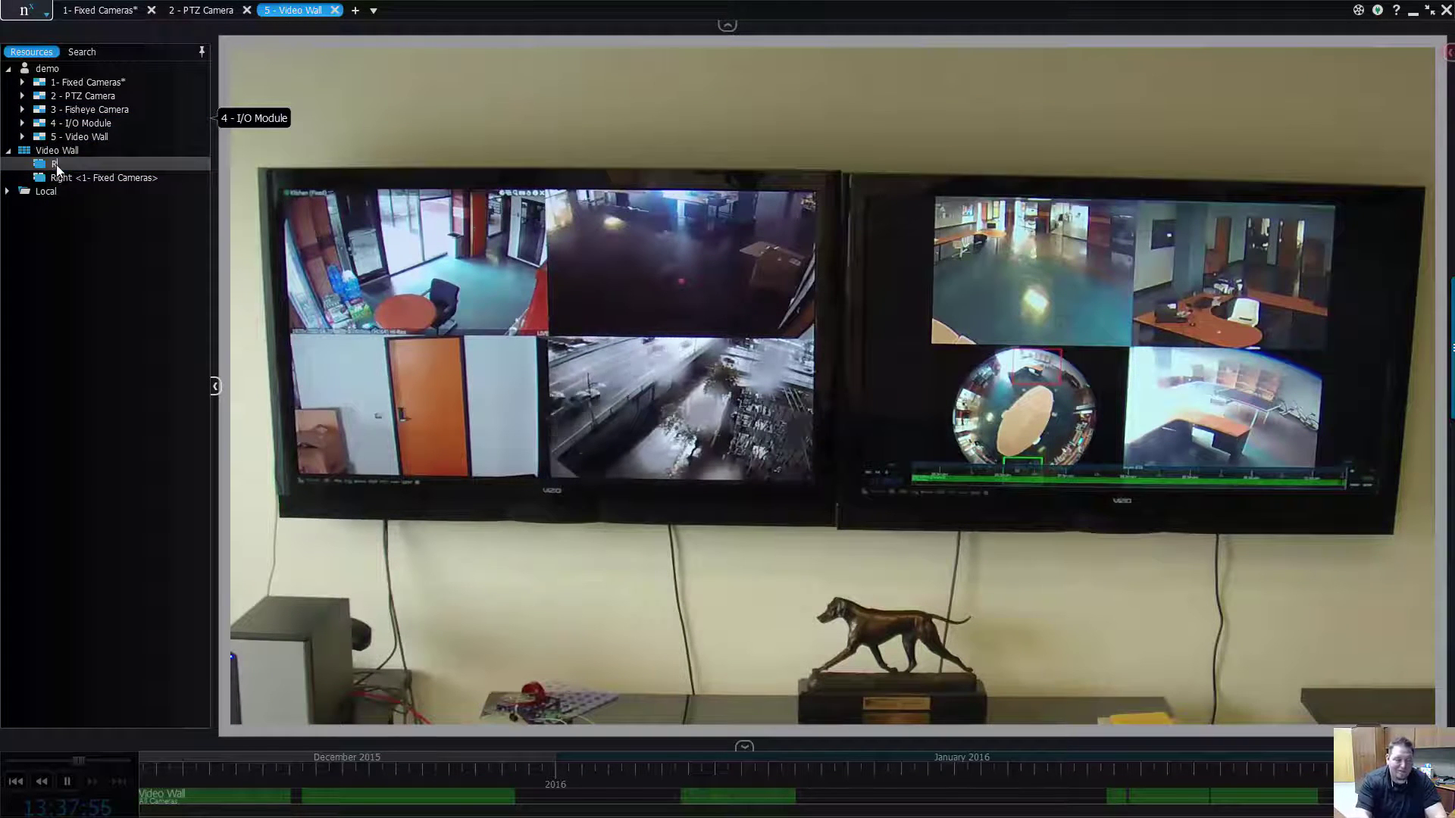
text(ight)
key(Return)
Step: Rename the video wall screen showing the Fixed Cameras layout as Left, and assign the 2 - PTZ Camera layout to it
click(57, 178)
click(72, 163)
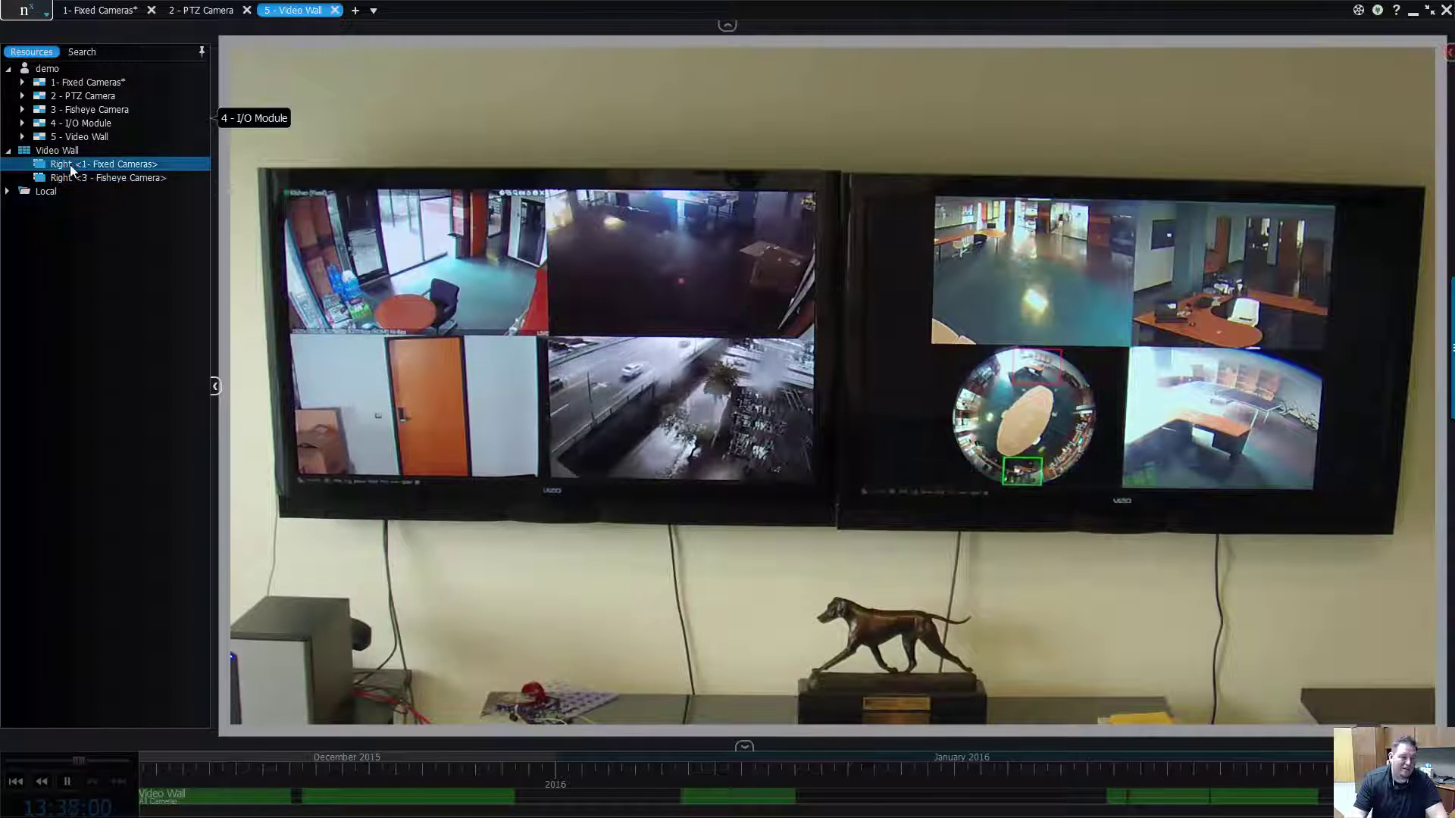
key(F2)
text(Left)
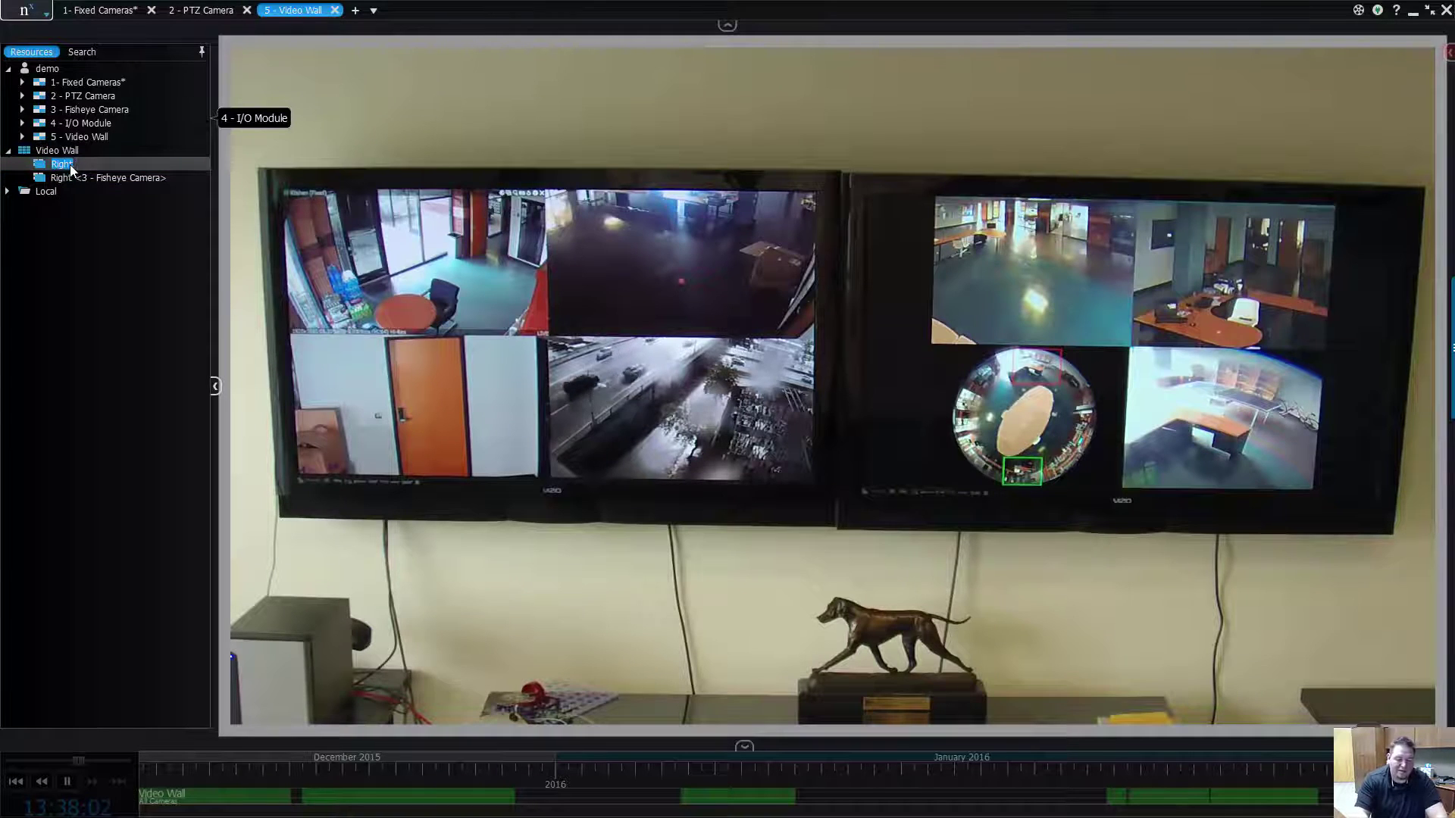
key(Return)
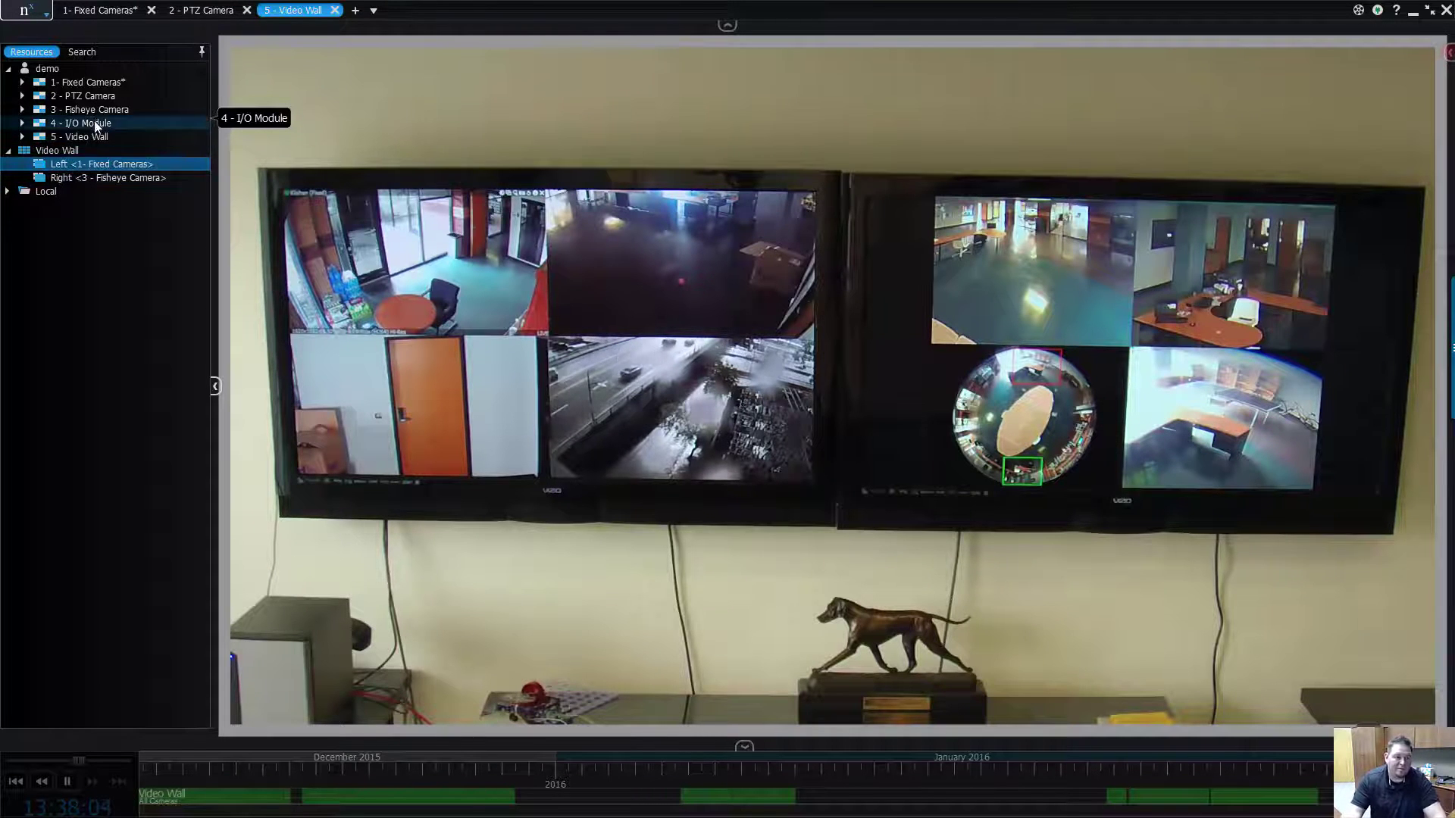
drag(107, 111, 111, 169)
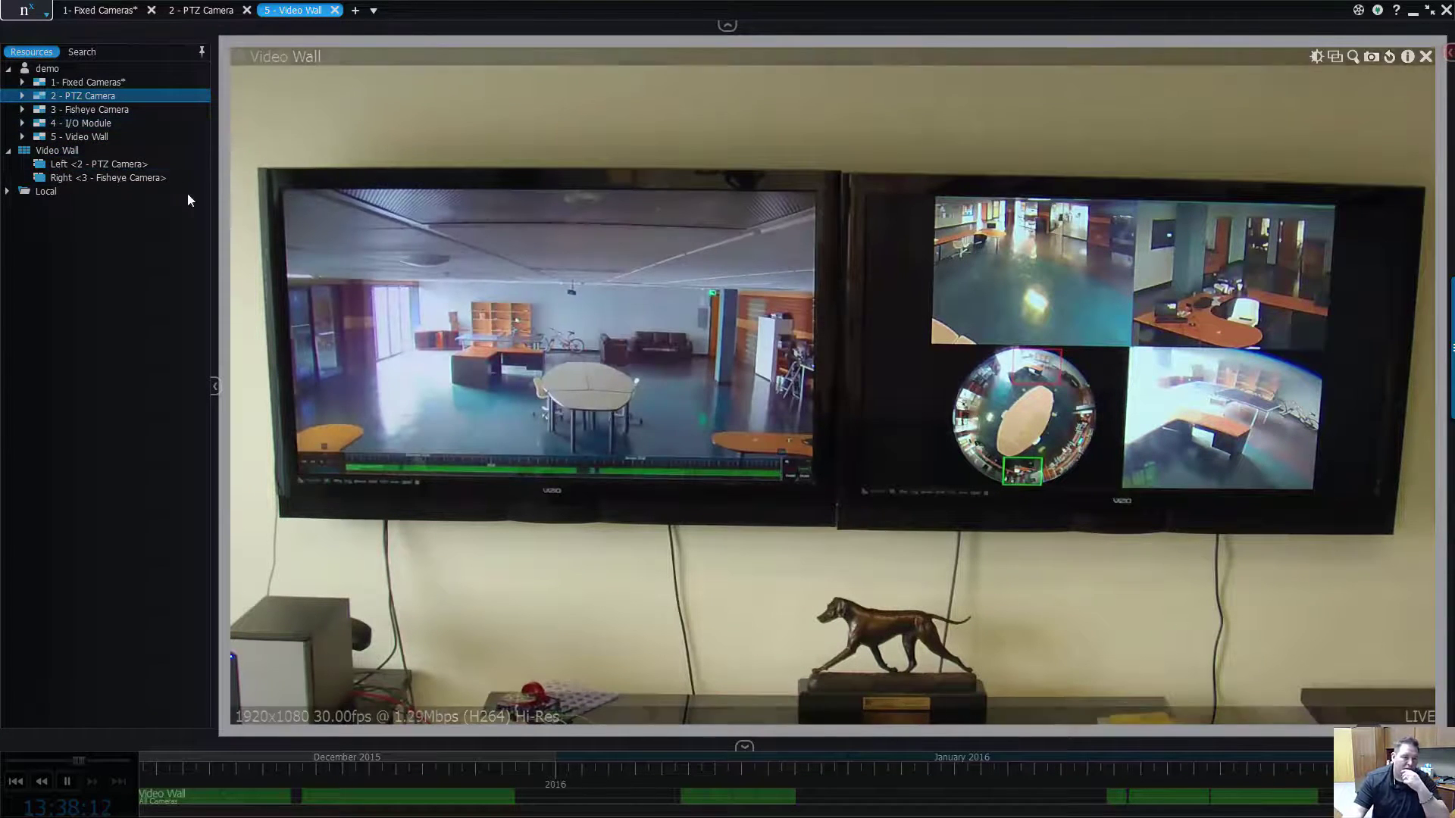